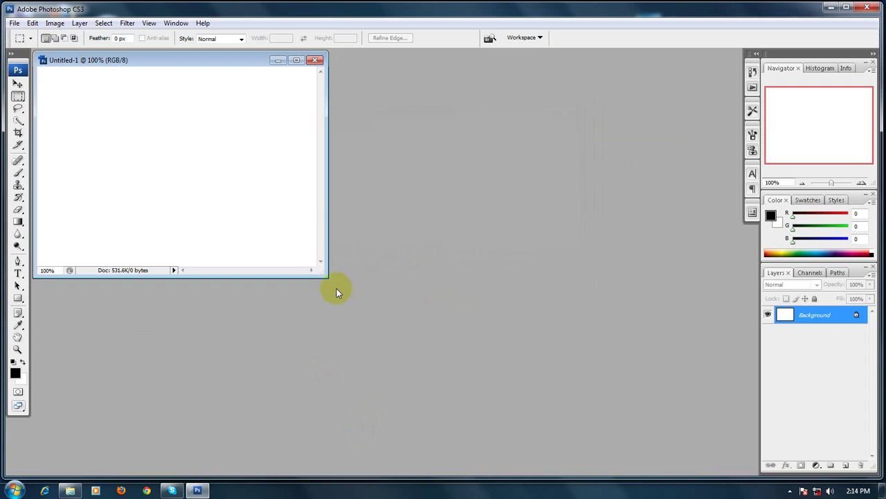
Enlarge the document window around the canvas and add a new layer above the Background layer
drag(325, 277, 648, 460)
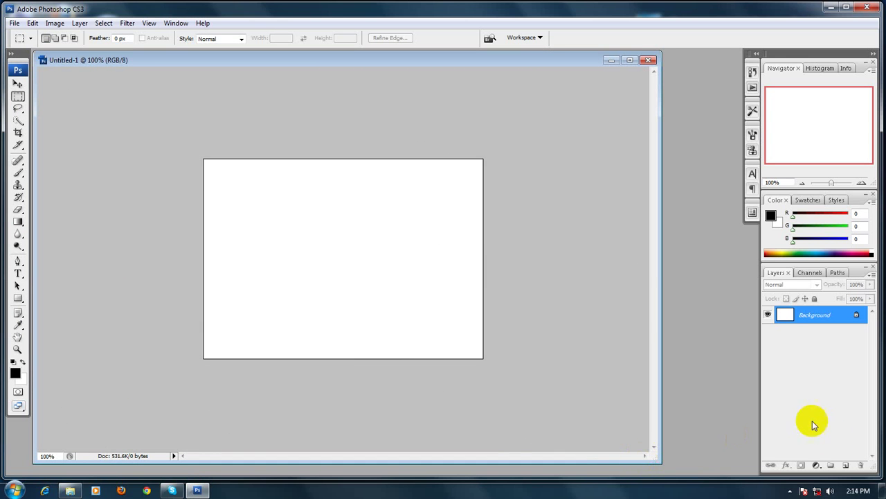
click(846, 466)
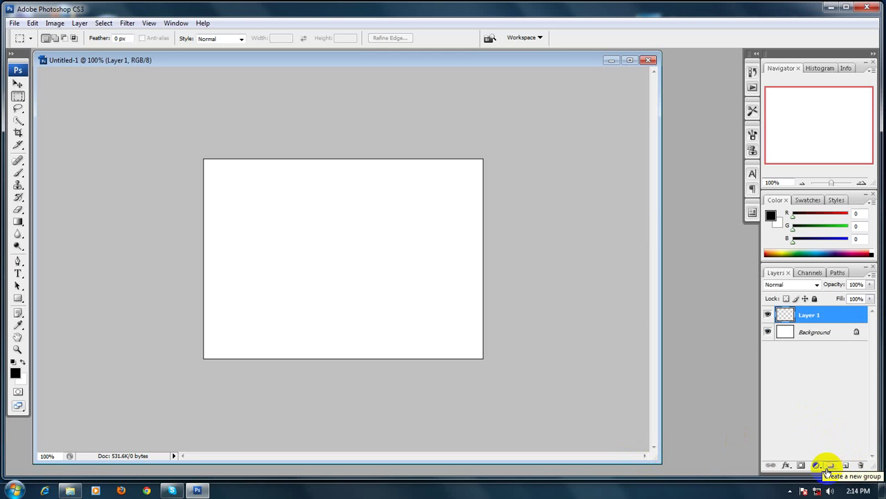
Add the text "R.I Foundation" in 12 pt Tahoma near the middle of the canvas
click(12, 53)
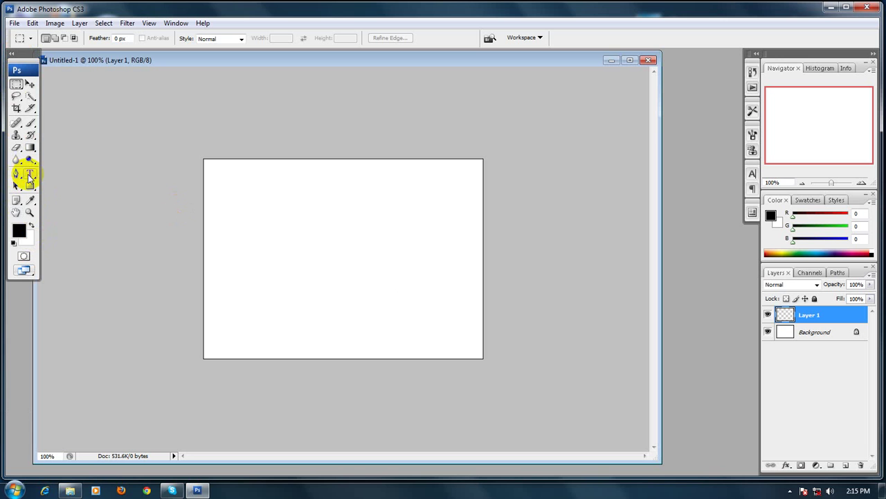
click(30, 174)
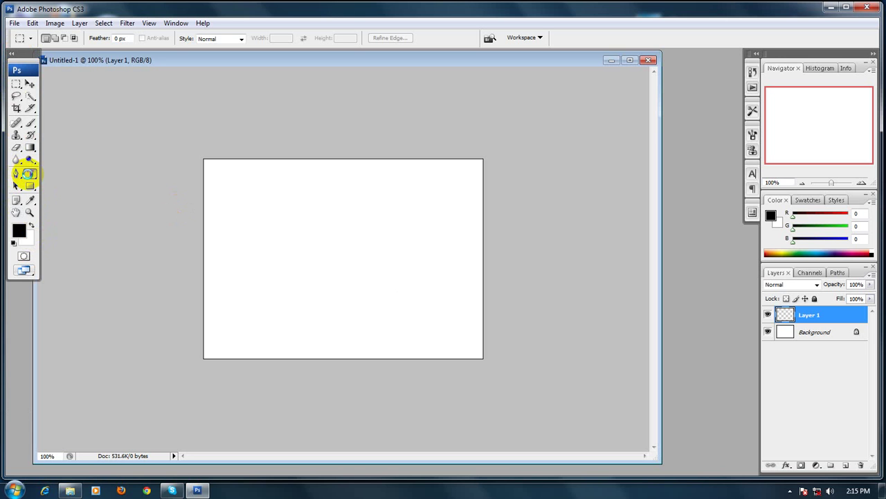
click(282, 237)
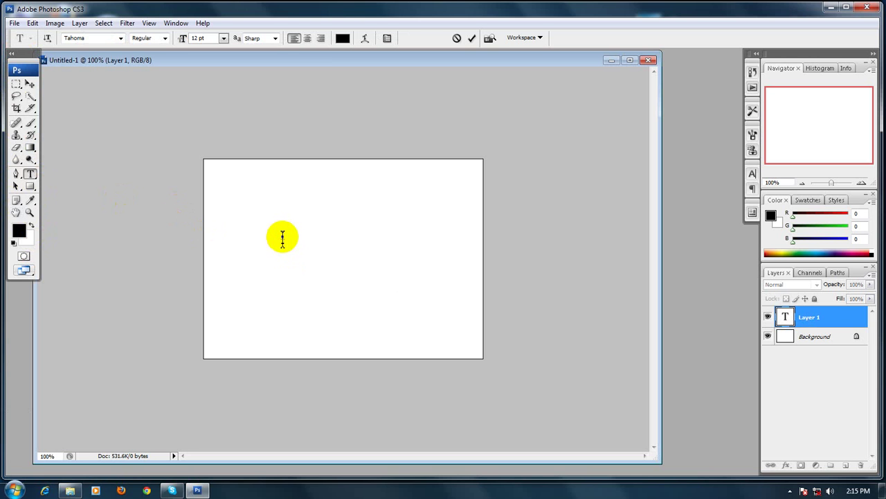
text(H)
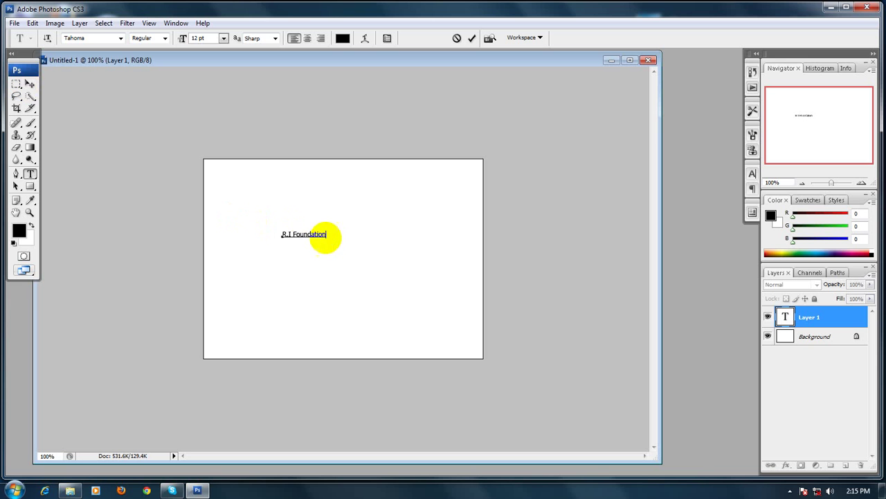
drag(326, 236, 273, 237)
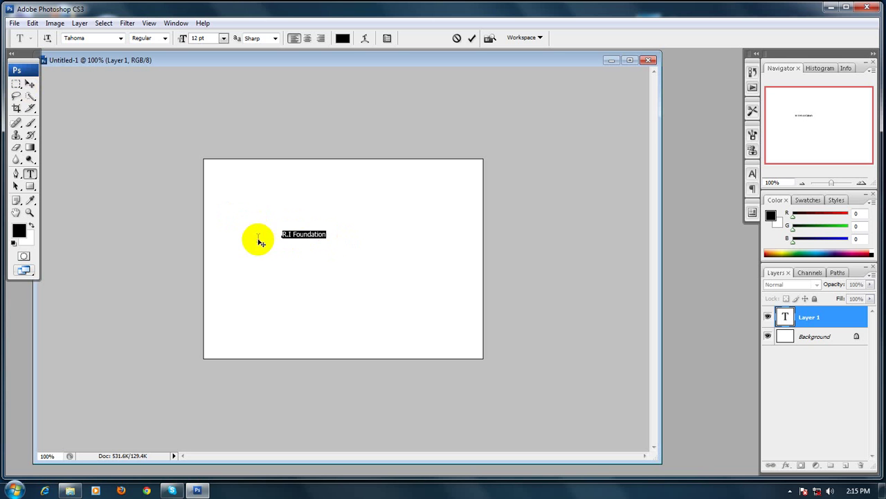
Scale the "R.I Foundation" text proportionally to about 448% and place it slightly below the middle of the canvas
click(29, 85)
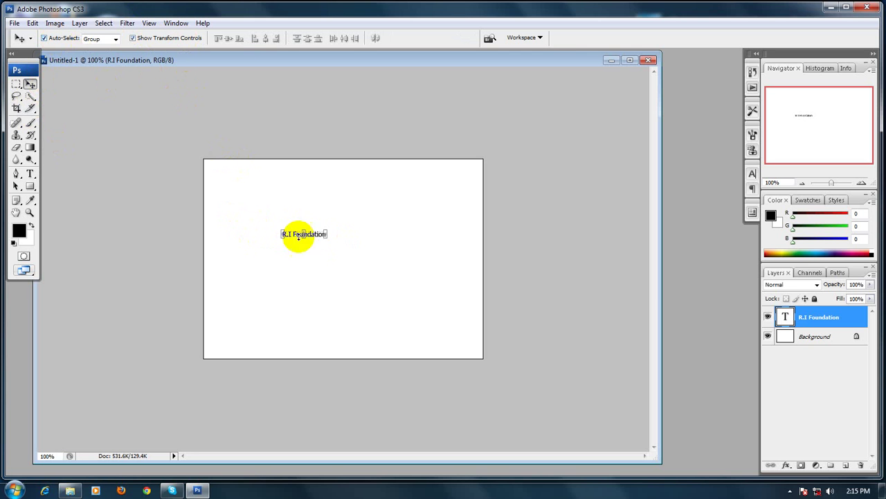
drag(327, 229, 469, 171)
drag(429, 219, 376, 274)
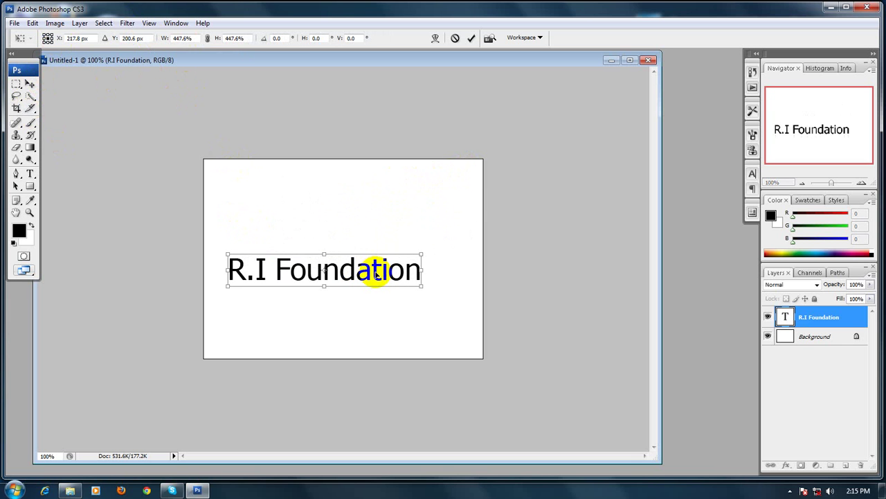
key(Return)
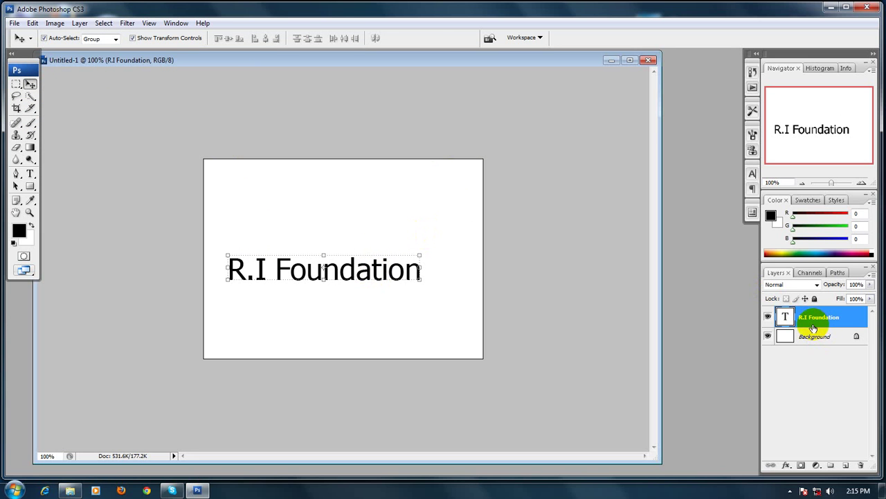
Add a new layer above the R.I Foundation text layer
click(846, 466)
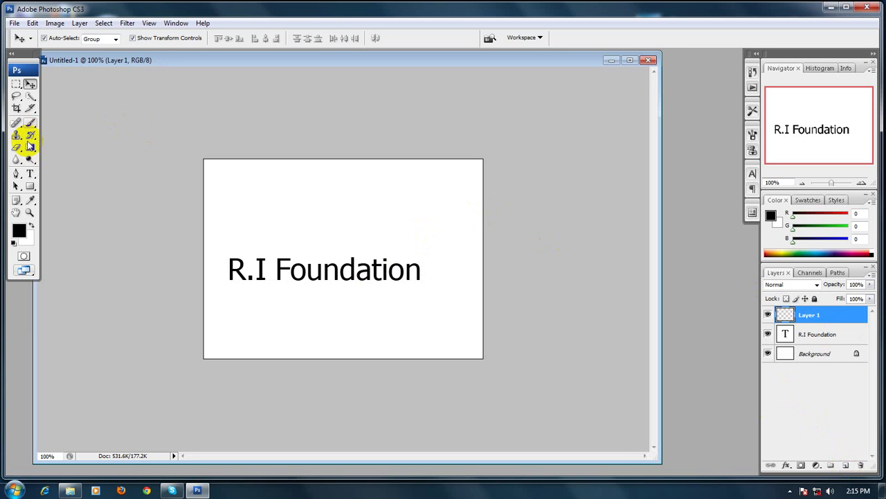
drag(31, 146, 92, 148)
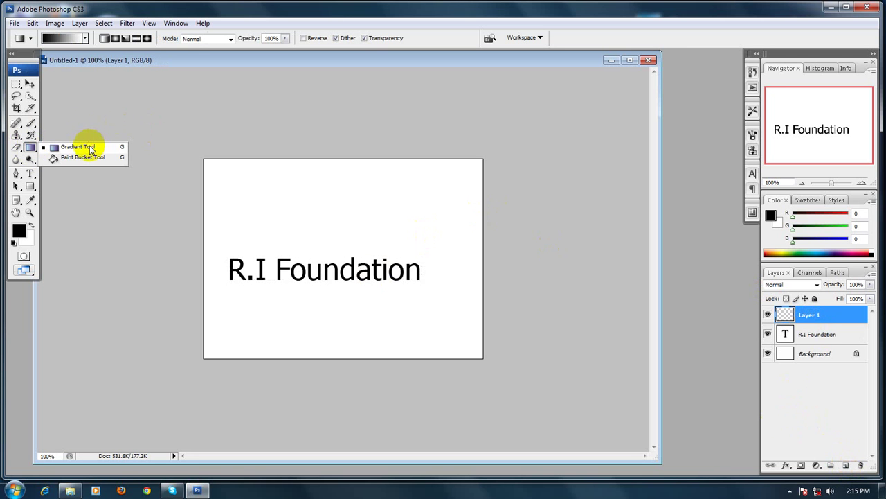
click(84, 38)
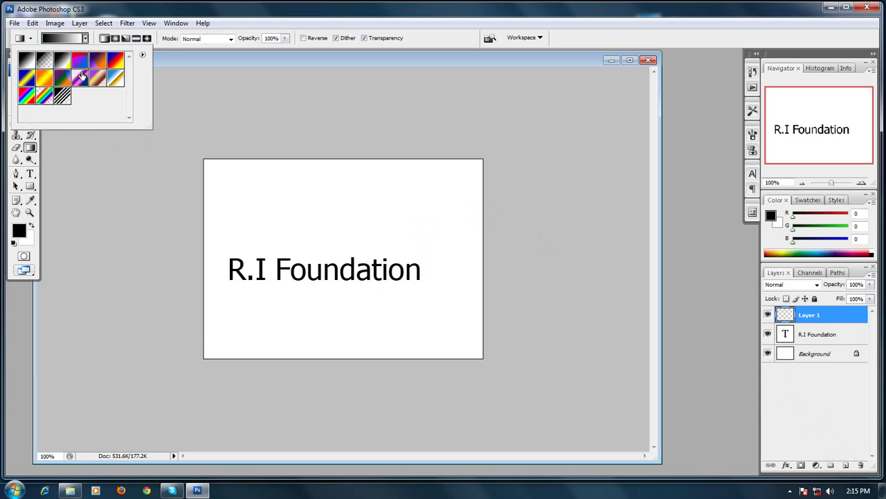
click(80, 60)
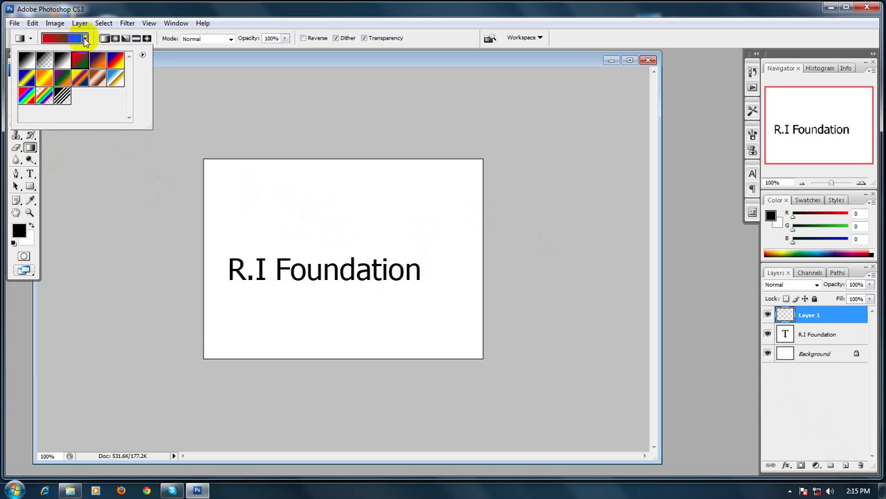
click(84, 39)
Fill a rectangular marquee area around the "R.I Foundation" text on Layer 1 with red (RGB 255, 47, 47) and deselect
click(16, 84)
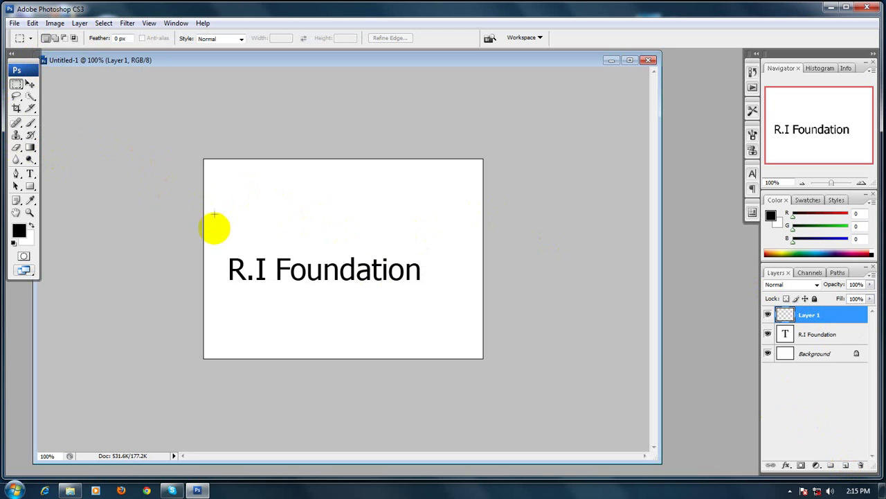
drag(213, 233, 437, 317)
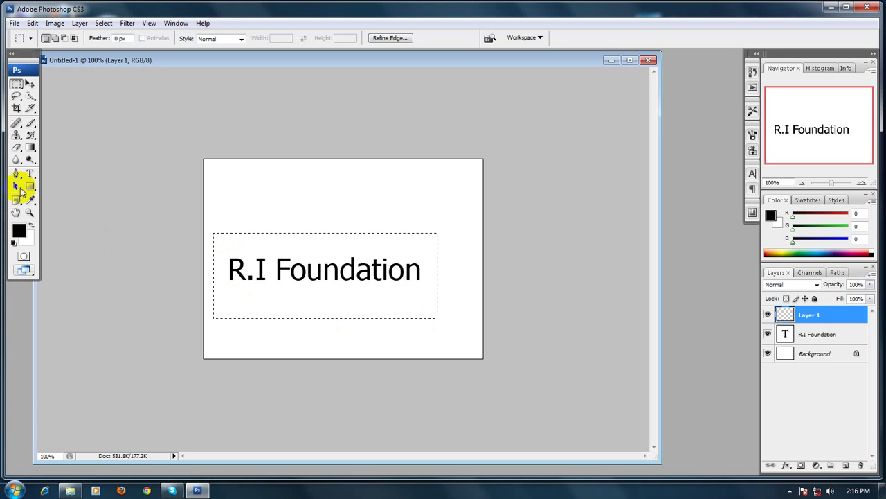
drag(31, 147, 65, 159)
click(18, 230)
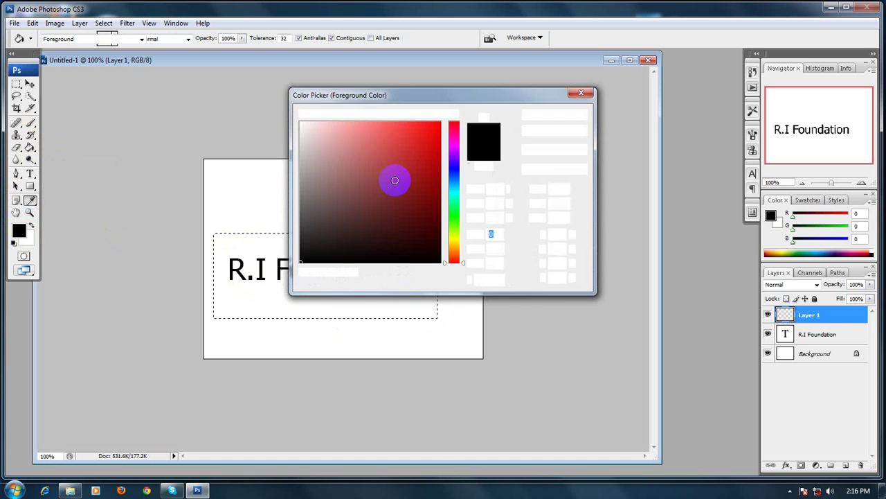
click(414, 122)
click(525, 117)
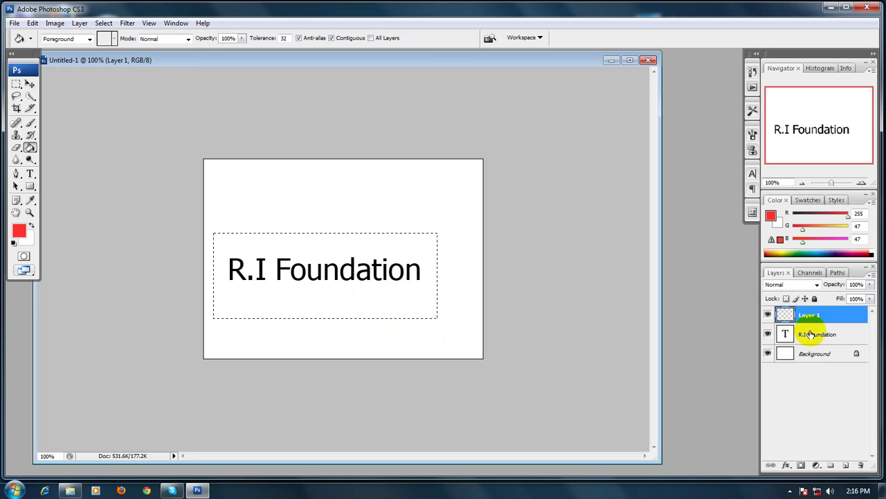
click(334, 245)
click(430, 298)
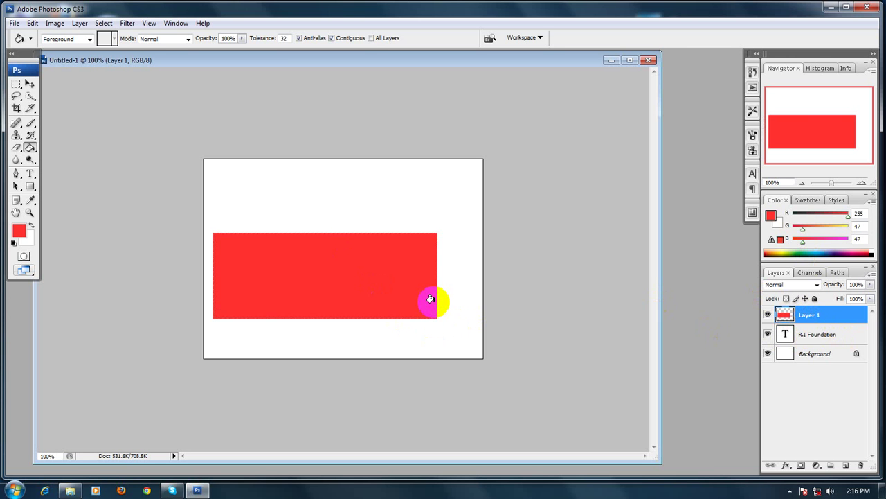
click(414, 264)
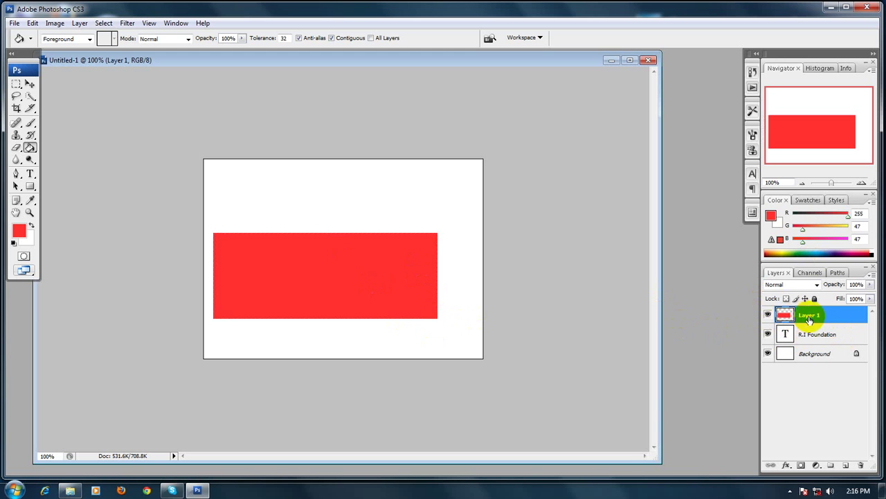
click(386, 305)
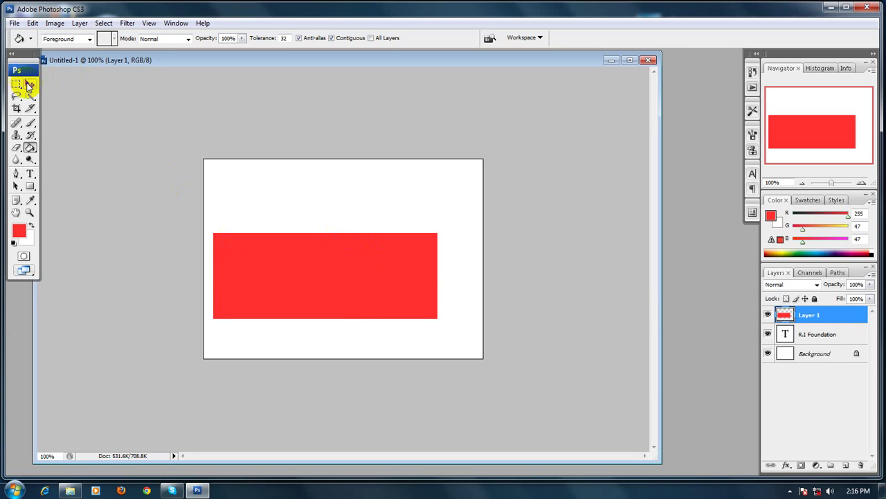
Bring the R.I Foundation text layer above Layer 1 and reposition the red rectangle behind the text
click(30, 84)
drag(365, 250, 362, 259)
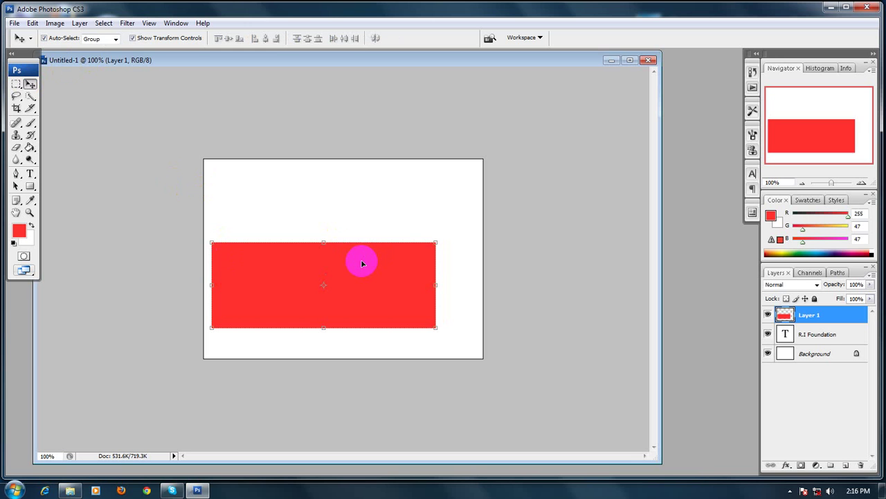
click(818, 337)
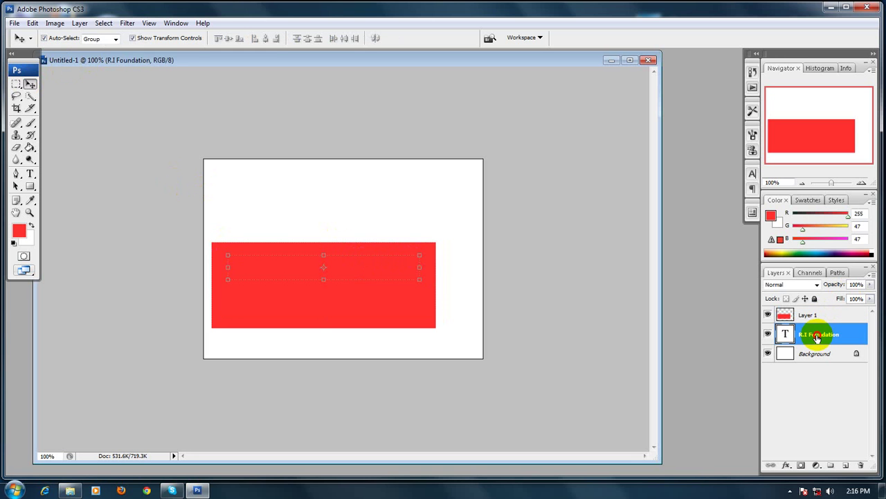
drag(818, 337, 817, 310)
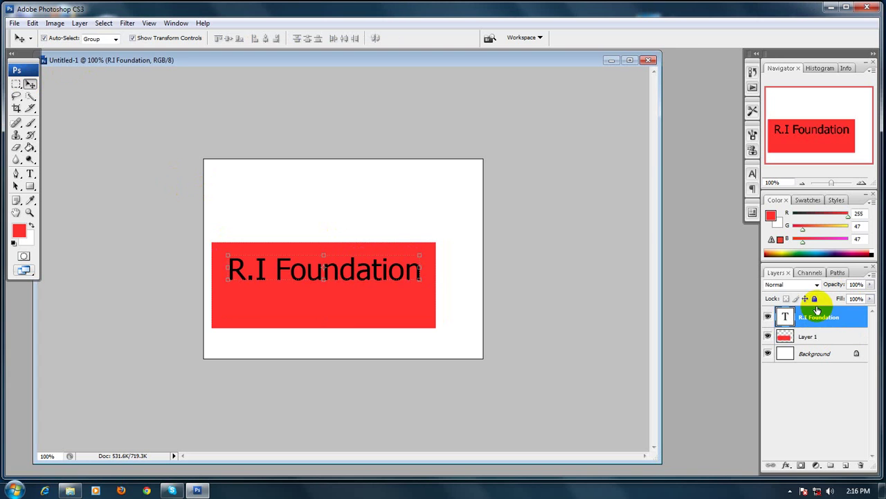
mouse_move(365, 303)
mouse_down()
mouse_move(364, 295)
mouse_move(390, 289)
mouse_move(378, 296)
mouse_up()
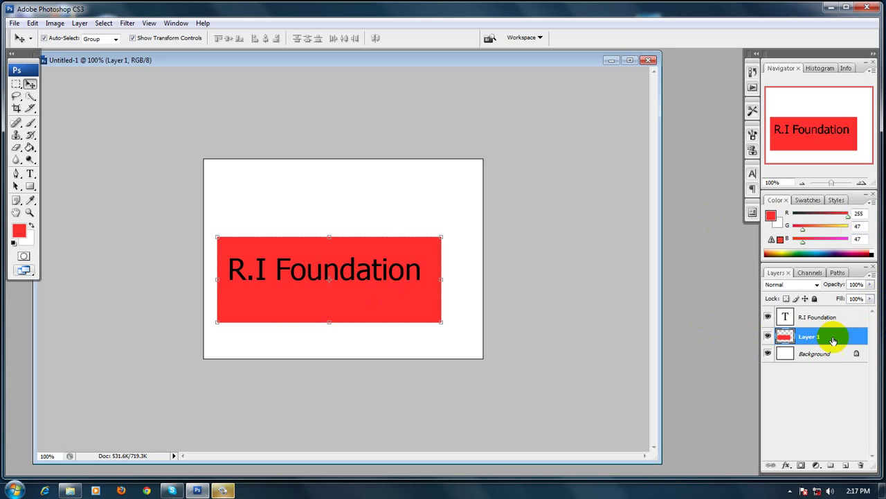
Rename the red rectangle's layer to "Box"
double_click(810, 337)
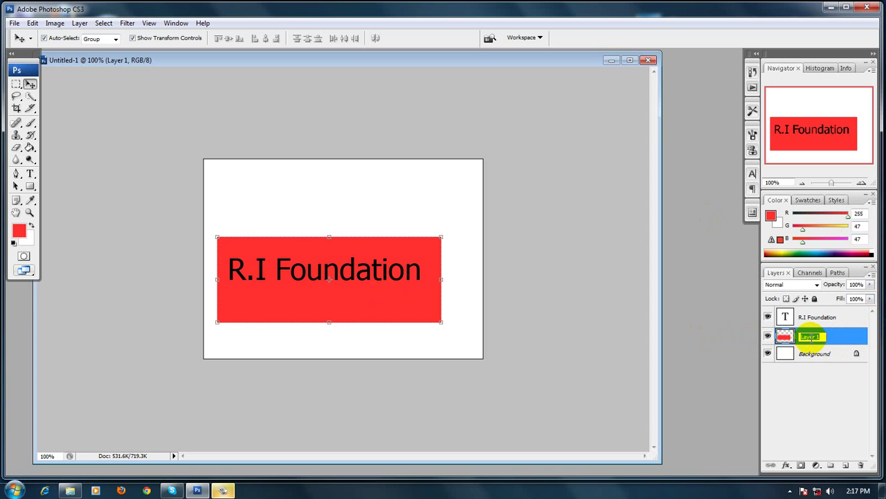
text(Box)
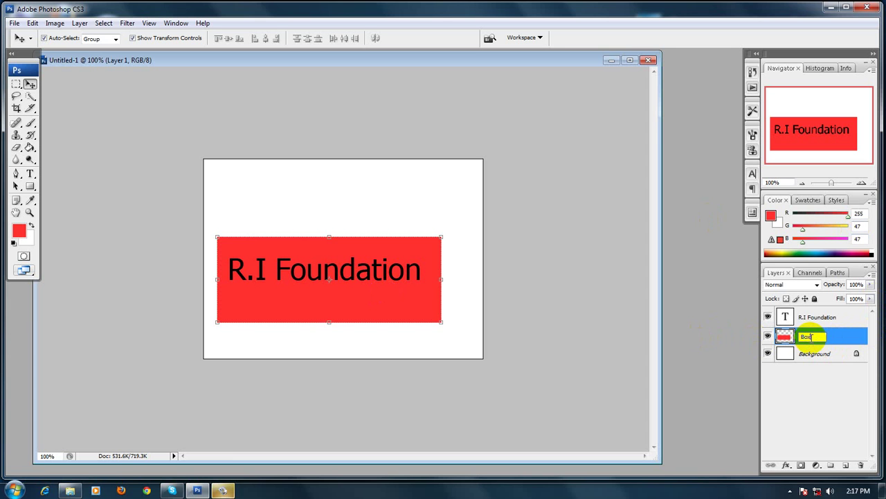
key(Return)
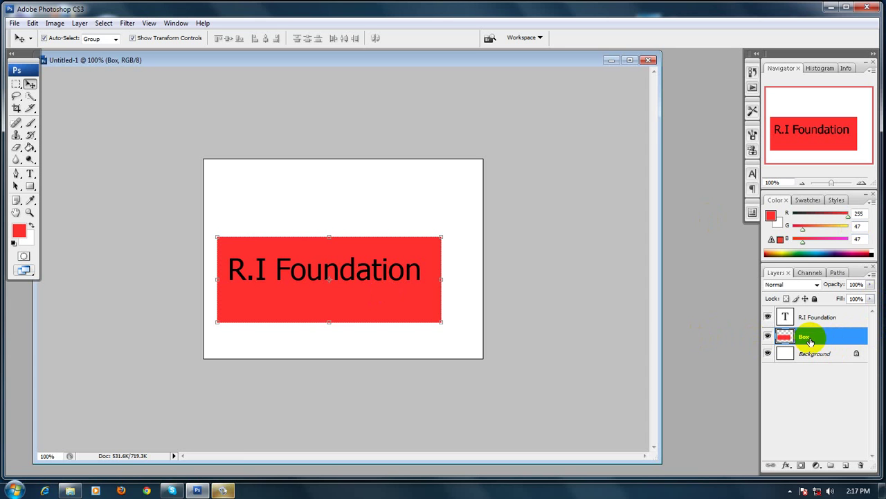
Marquee-select a wide rectangle overlapping the red box's upper edge and add a new layer above the Box layer
click(14, 84)
drag(270, 206, 391, 253)
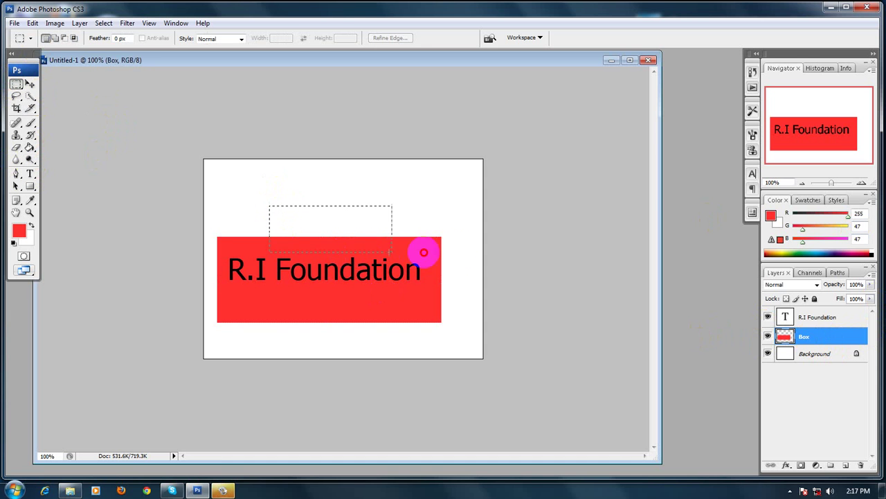
drag(469, 253, 468, 254)
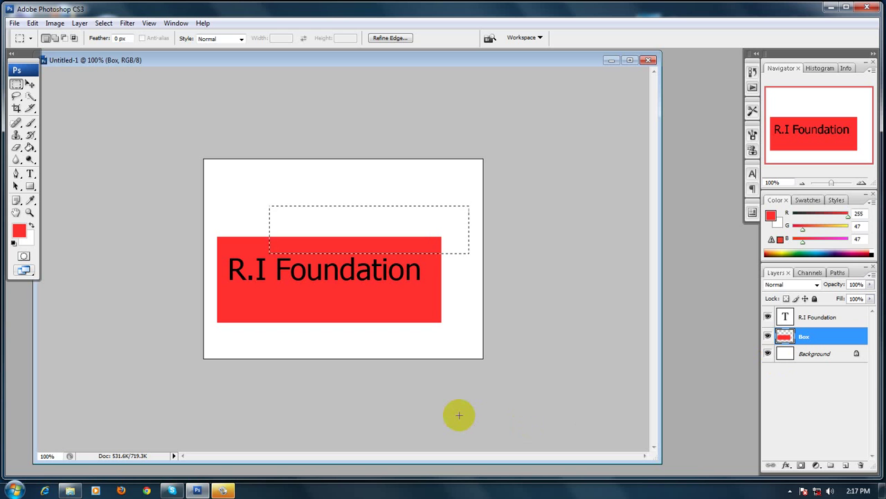
click(29, 147)
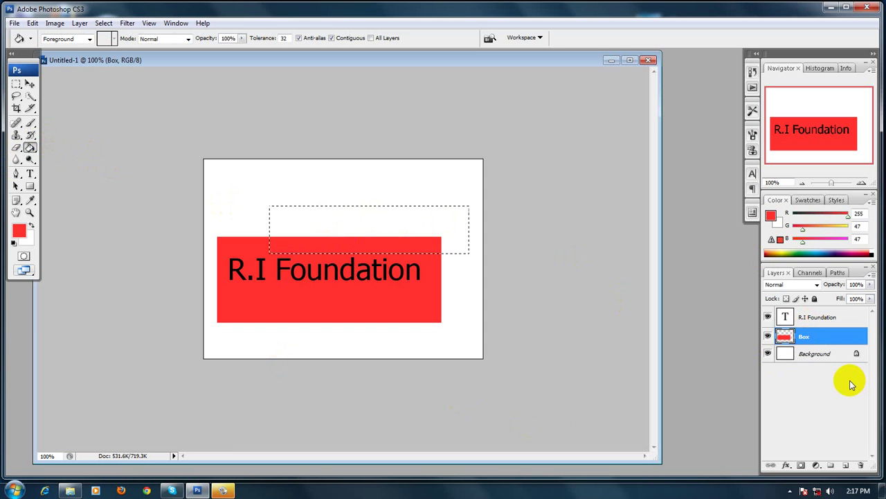
click(846, 466)
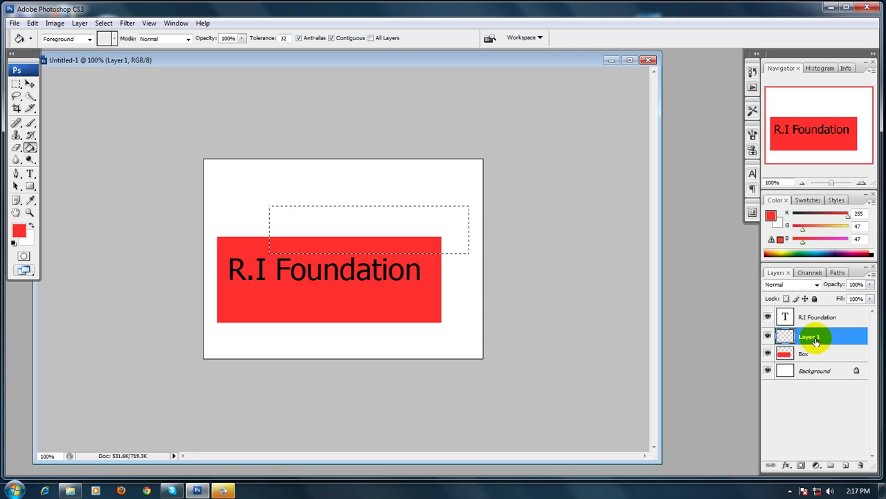
Set the foreground colour to dark red (RGB 178, 18, 18) for the Paint Bucket
click(424, 237)
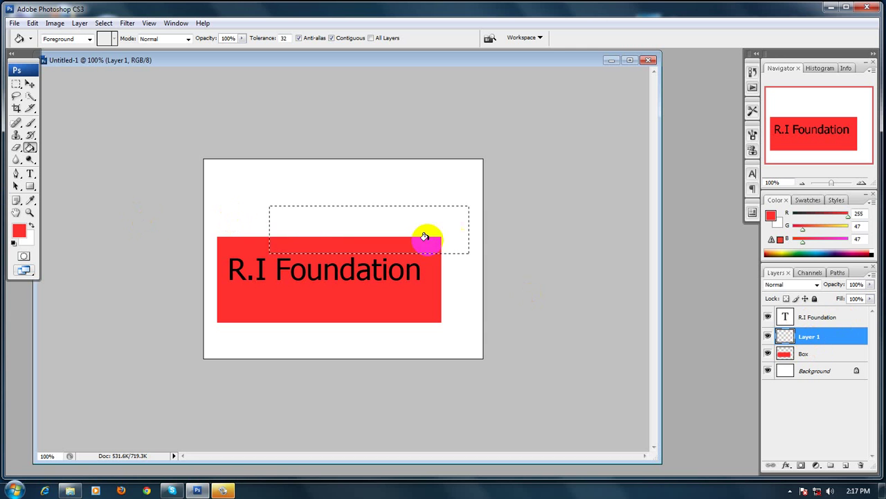
click(19, 231)
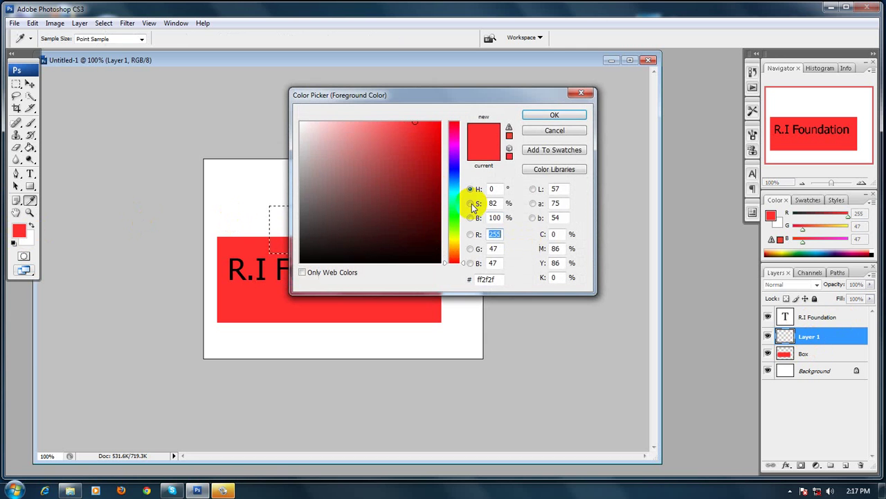
click(426, 166)
click(553, 115)
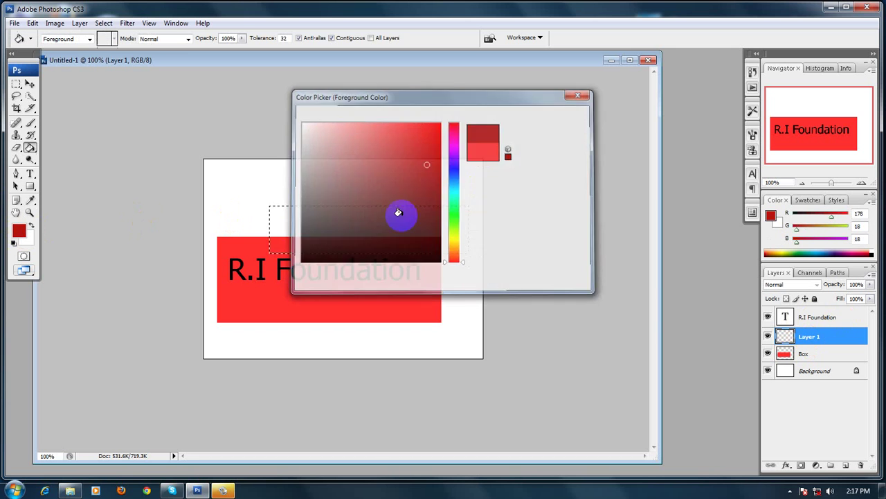
Fill the selected rectangle on Layer 1 with the dark red foreground colour and deselect it
click(340, 221)
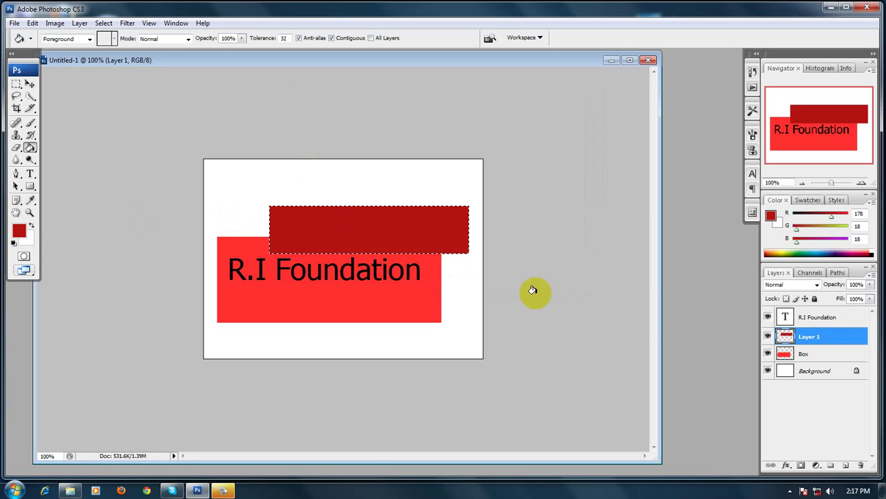
key(ctrl+d)
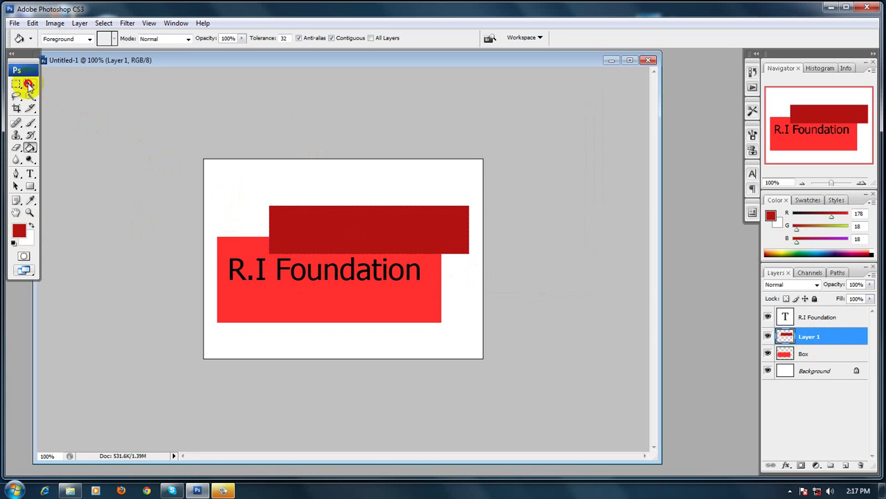
Move the dark red rectangle behind the R.I Foundation text and widen it slightly past the text's right end
click(29, 84)
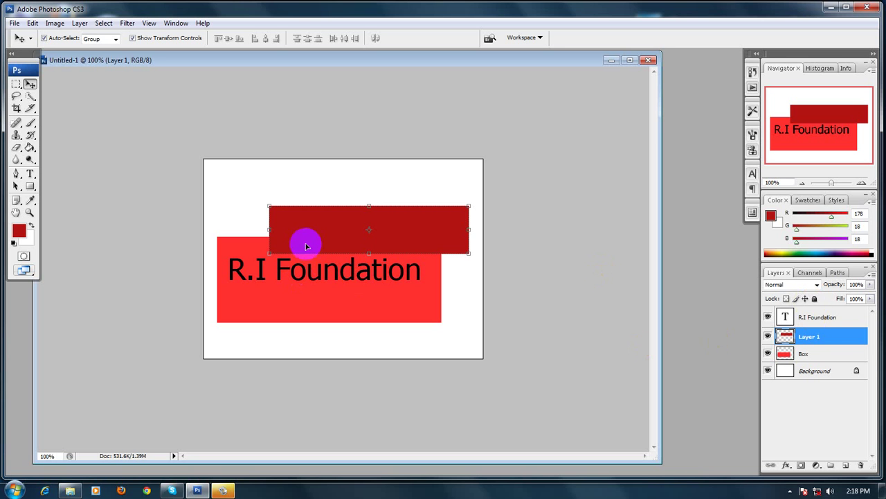
drag(336, 233, 290, 271)
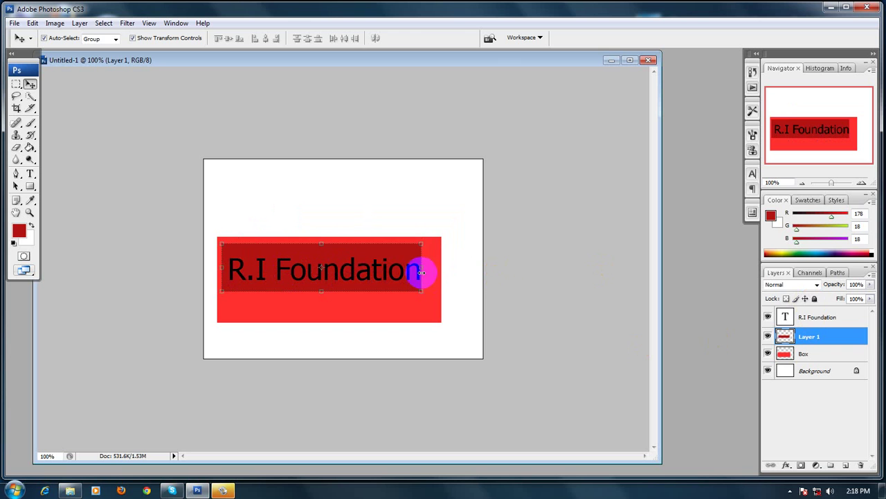
drag(421, 267, 430, 267)
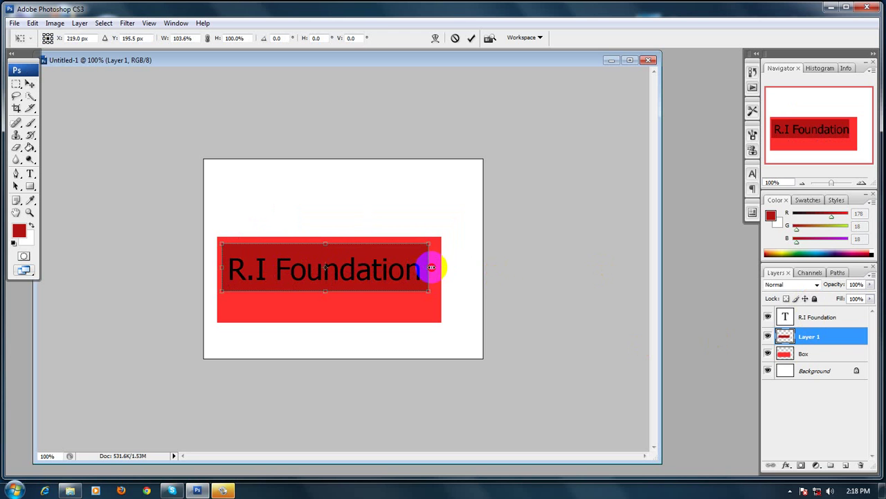
double_click(364, 271)
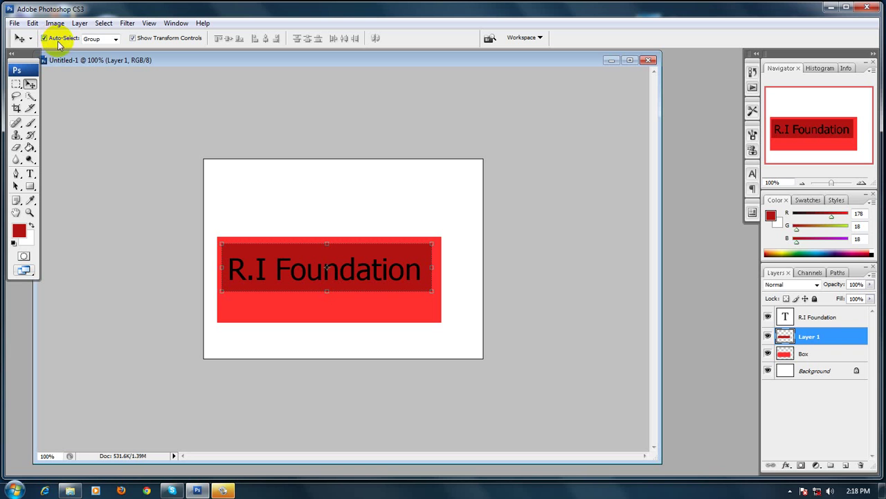
Centre the red Box around the dark red rectangle, scaling its height to 83.2% and nudging it up to Y 195.5 px
click(287, 315)
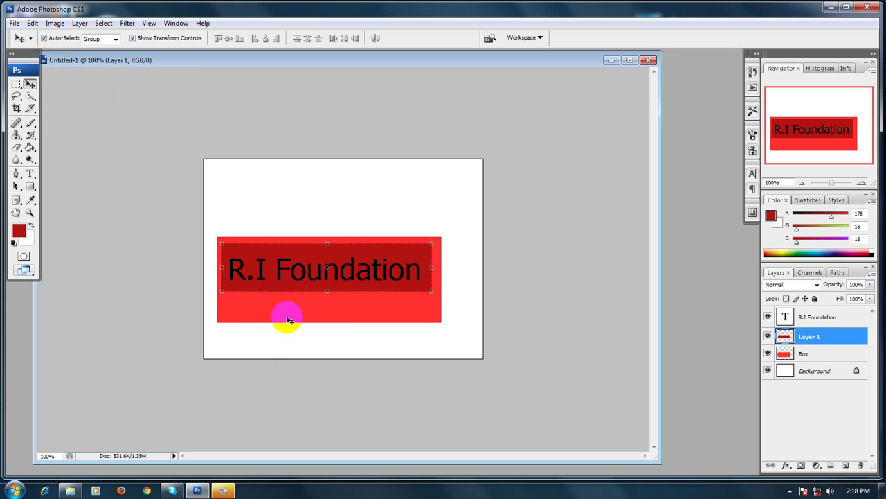
drag(288, 312, 288, 305)
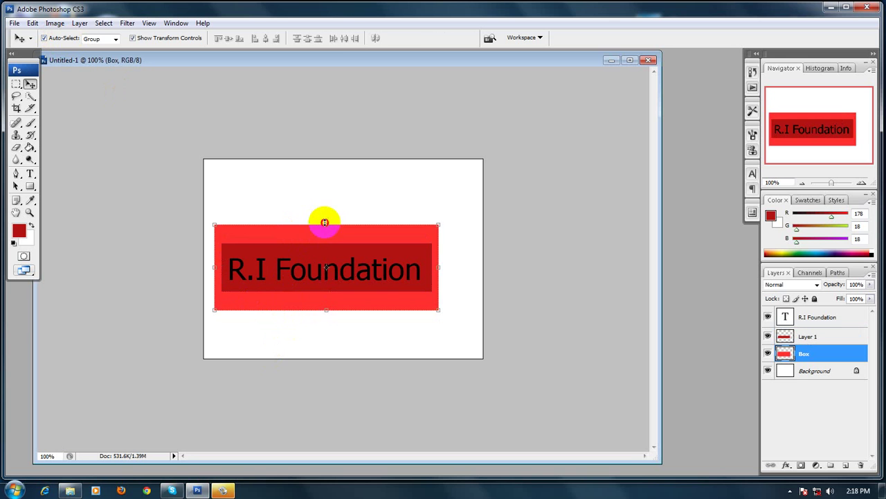
key(ctrl+t)
drag(326, 224, 325, 237)
key(Up)
key(Up)
key(Up)
key(Up)
key(Up)
key(Up)
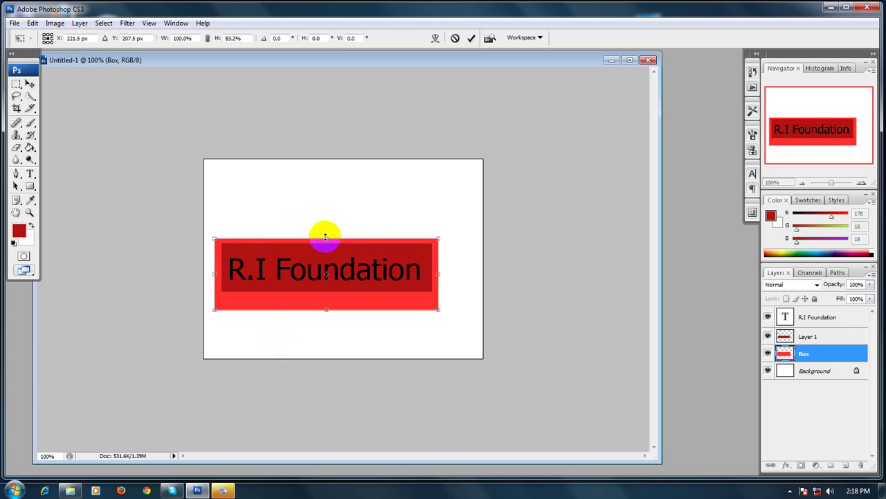
key(Up)
key(Up)
key(Up)
key(Up)
key(Up)
key(Up)
key(Up)
key(Up)
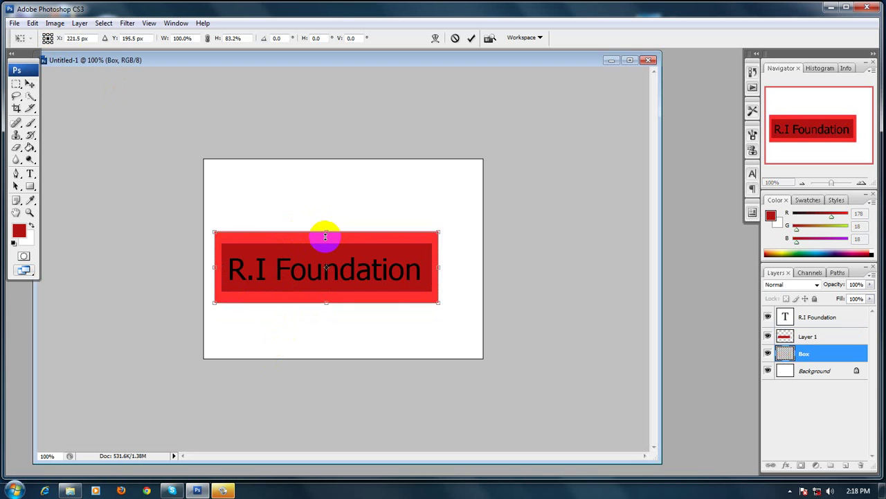
key(Return)
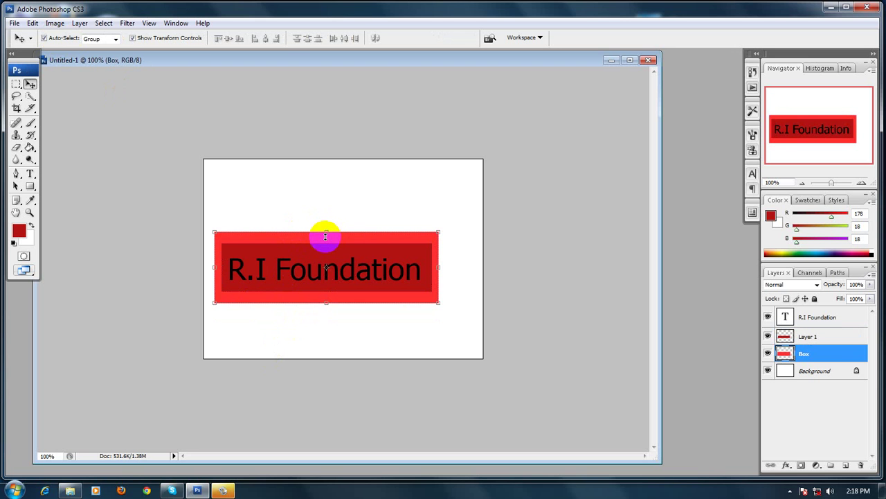
click(621, 309)
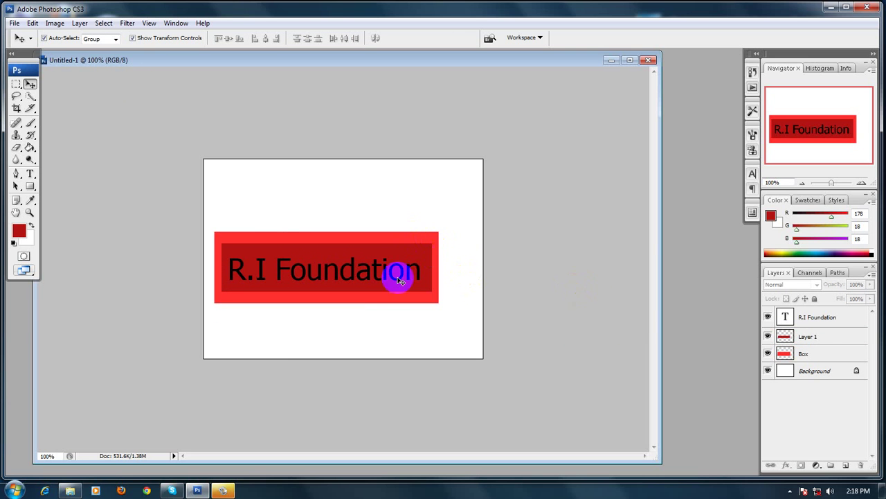
Select the Box, Layer 1 and R.I Foundation layers together and combine them into a layer group
click(222, 236)
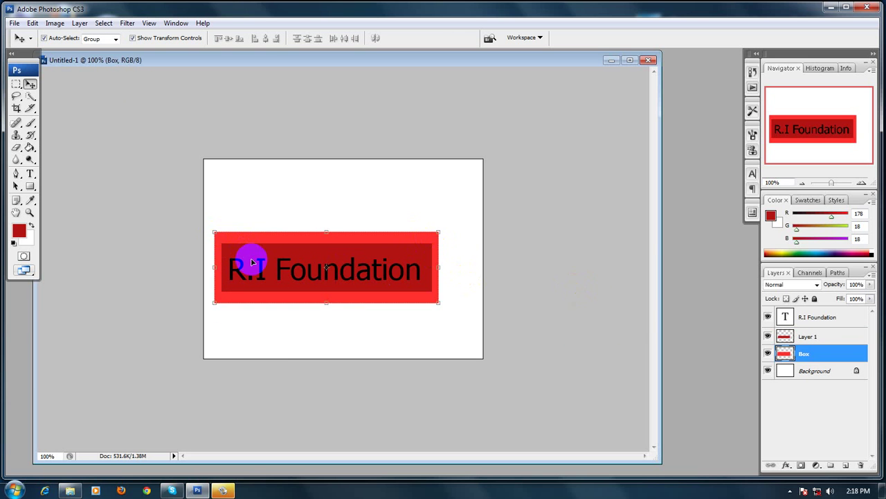
click(251, 257)
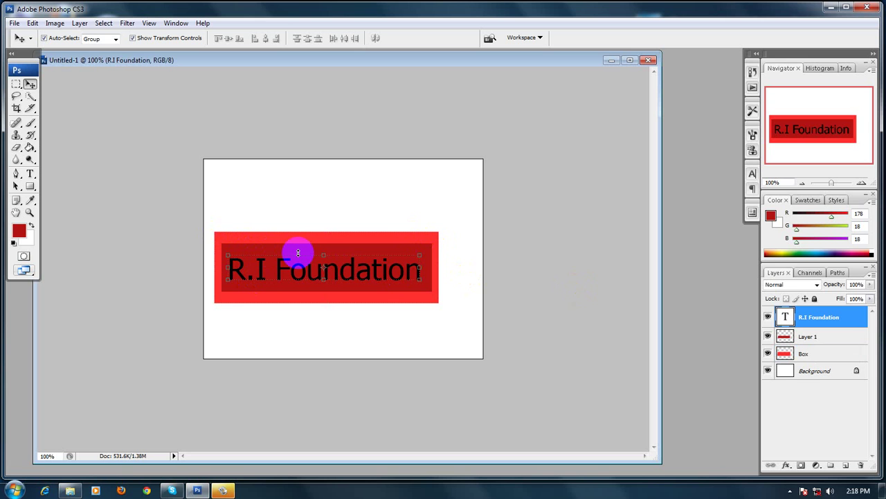
click(824, 353)
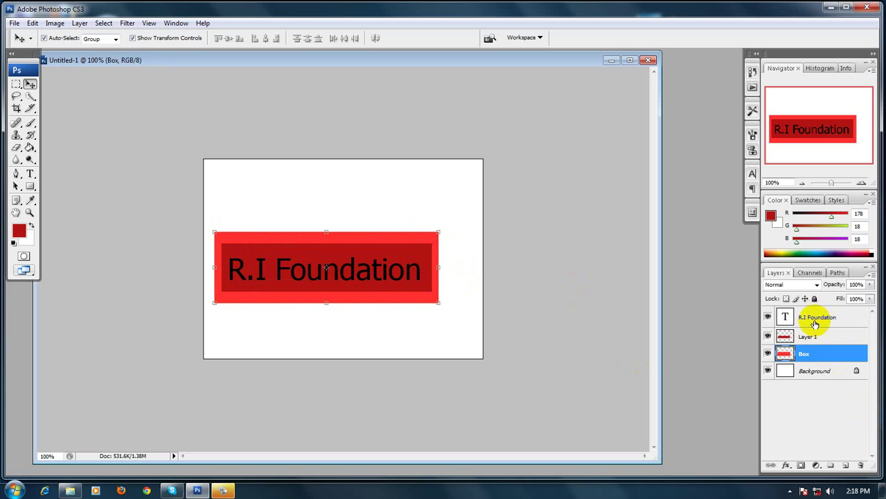
shift+click(808, 337)
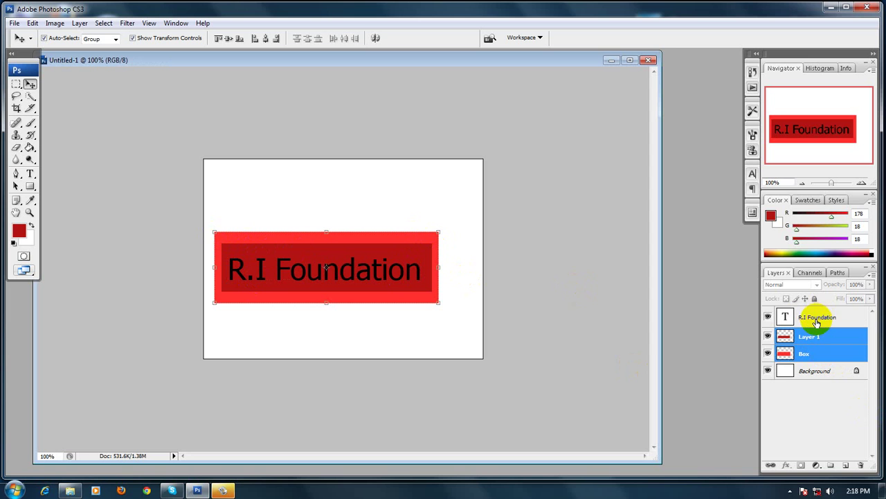
shift+click(818, 324)
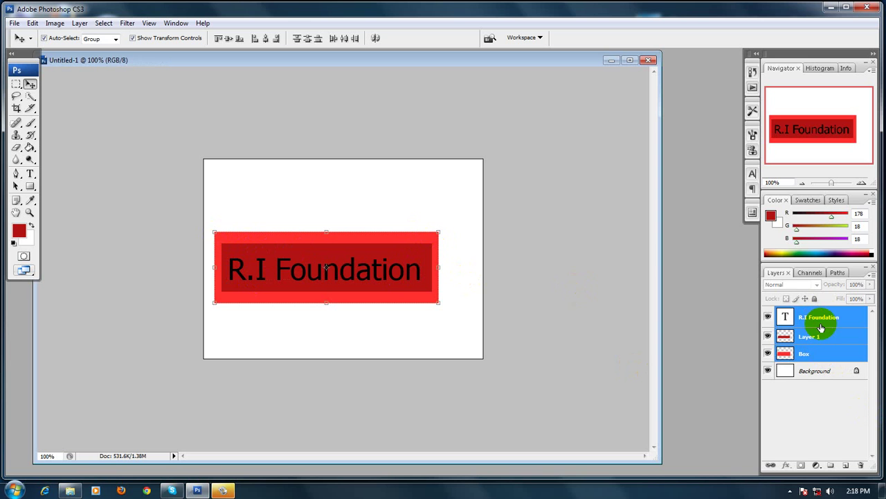
key(ctrl+g)
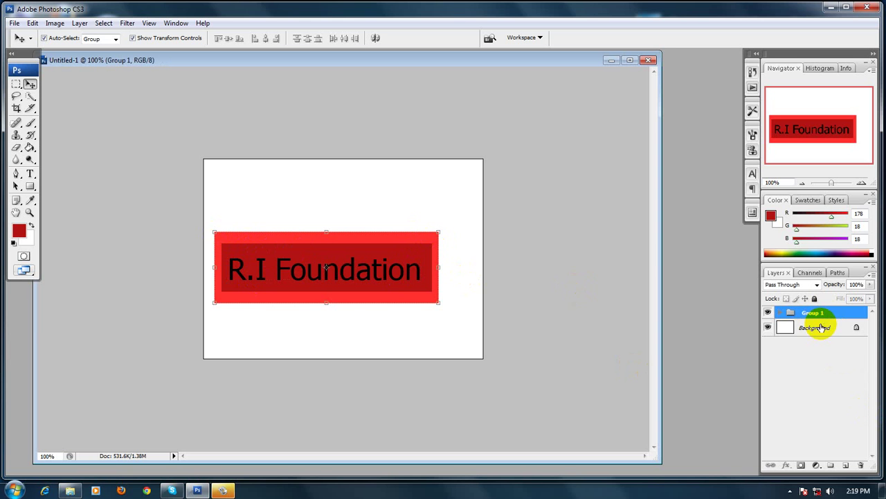
Check the group's contents and rename the group "Company Logo"
click(778, 313)
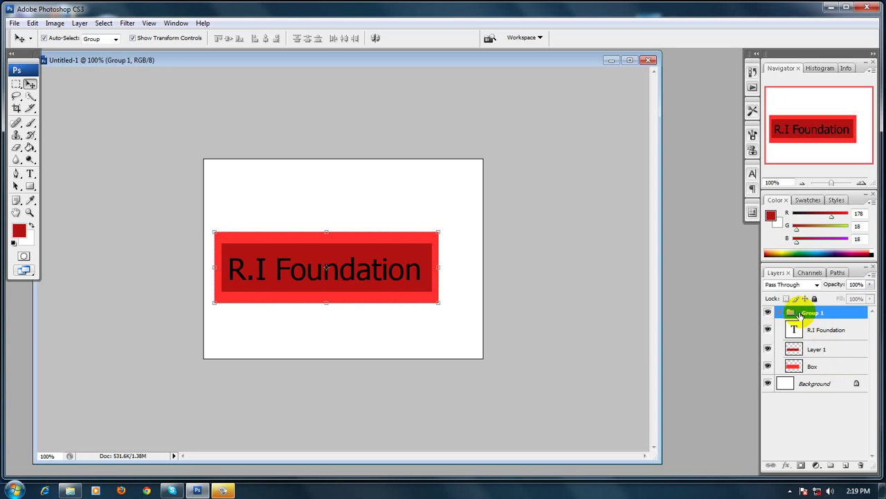
click(778, 312)
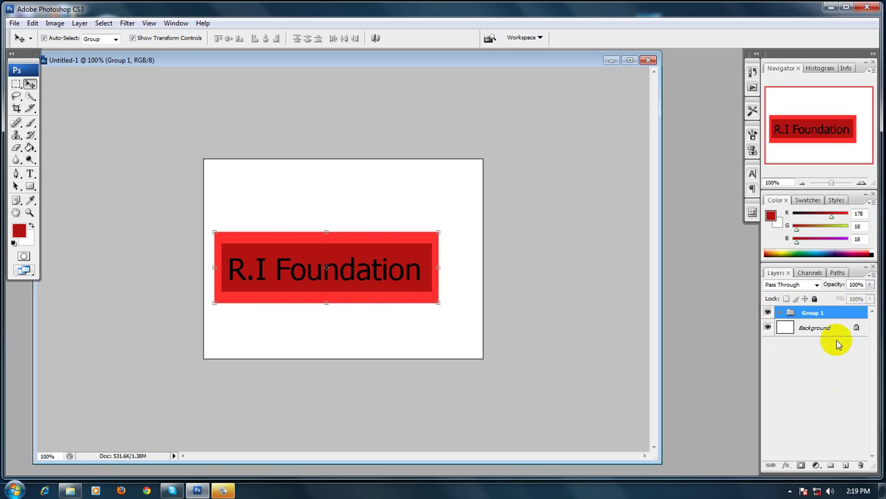
double_click(814, 313)
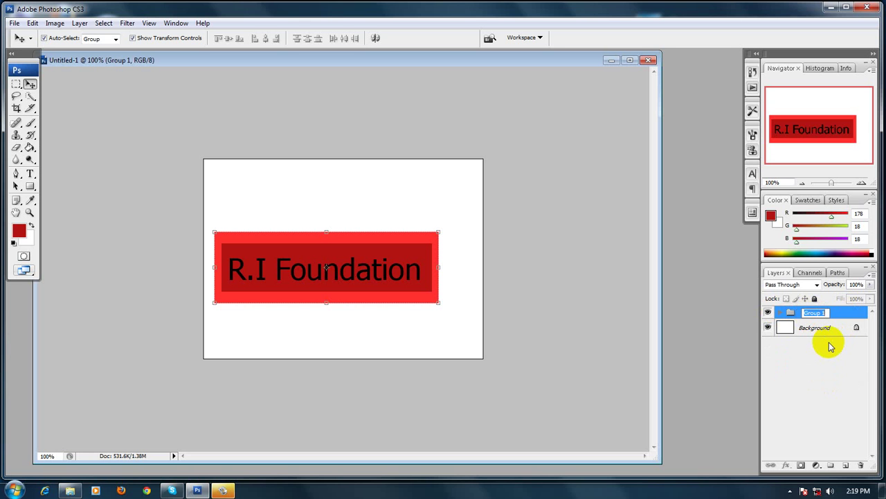
click(811, 406)
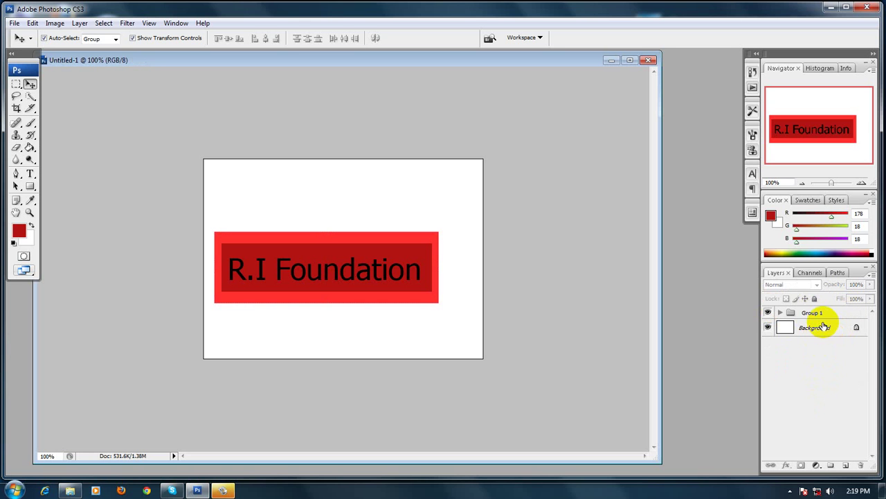
double_click(811, 313)
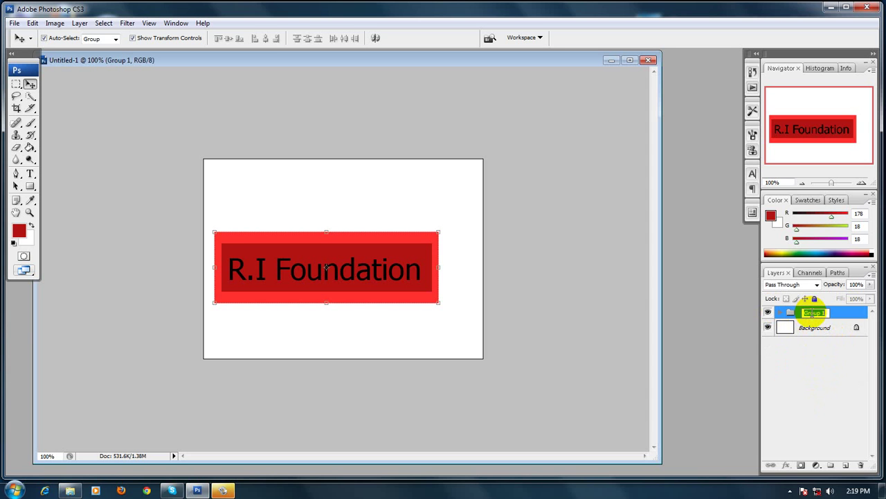
text(Company Logo)
key(Return)
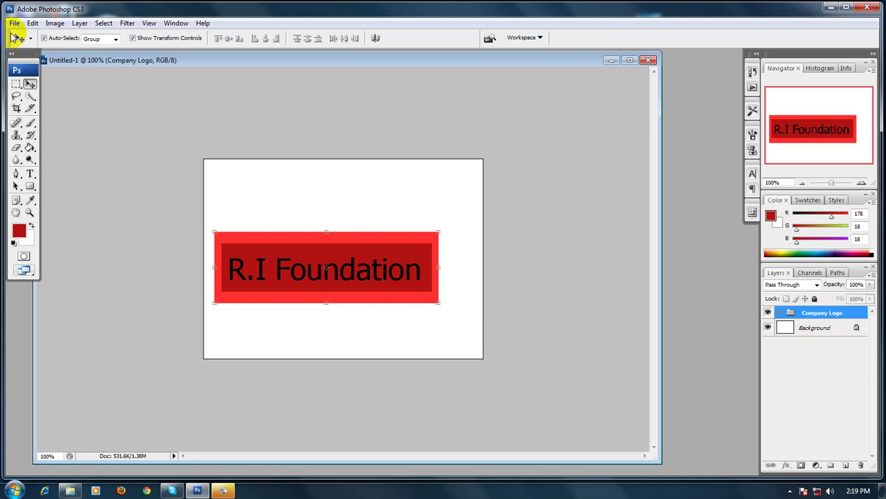
Scale the Company Logo group proportionally to 37.8% and move it to about X 324.5 px, Y 83.6 px
click(289, 250)
click(289, 250)
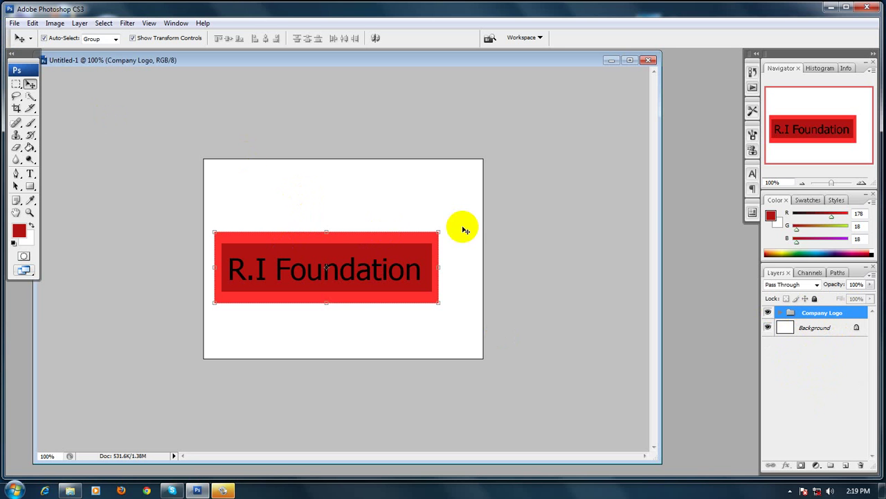
drag(439, 231, 307, 293)
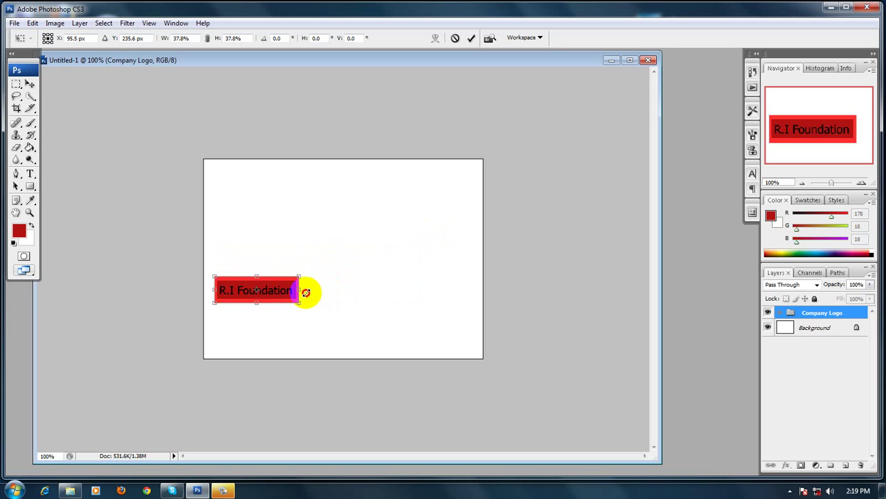
drag(285, 289, 410, 210)
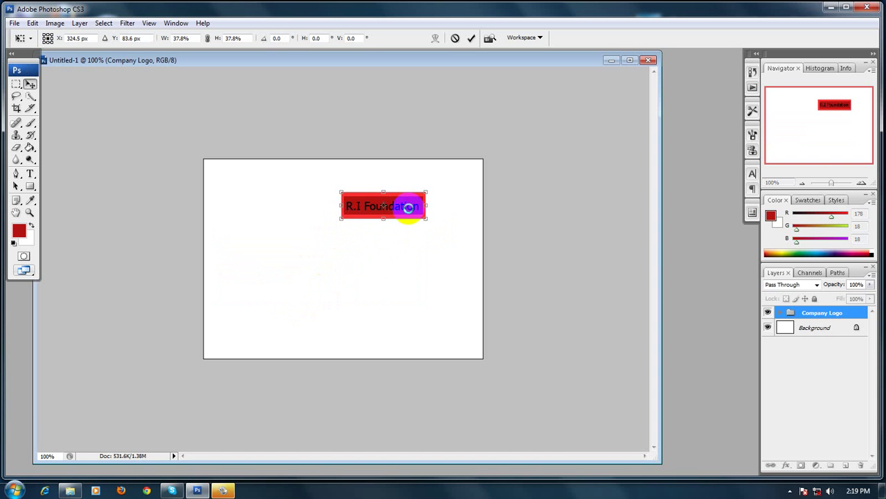
key(Return)
Move the whole logo group into the canvas's upper-right corner and deselect it
click(436, 232)
drag(399, 210, 447, 194)
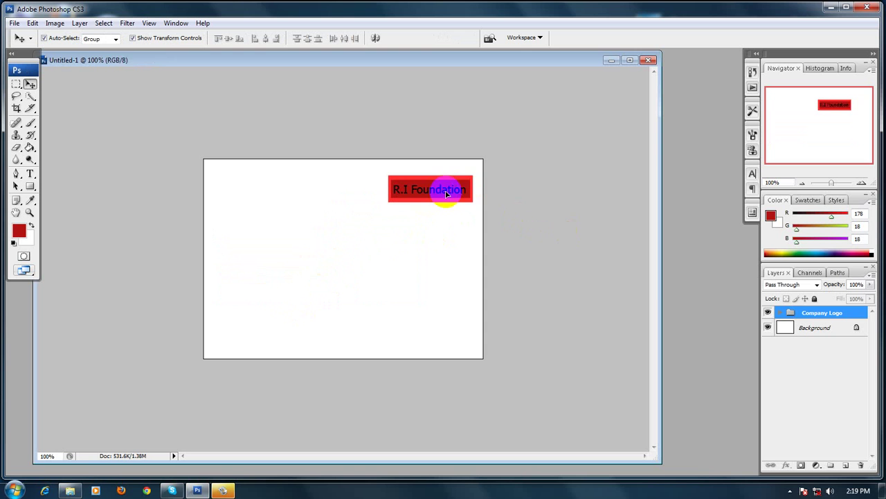
click(454, 225)
click(417, 186)
click(453, 214)
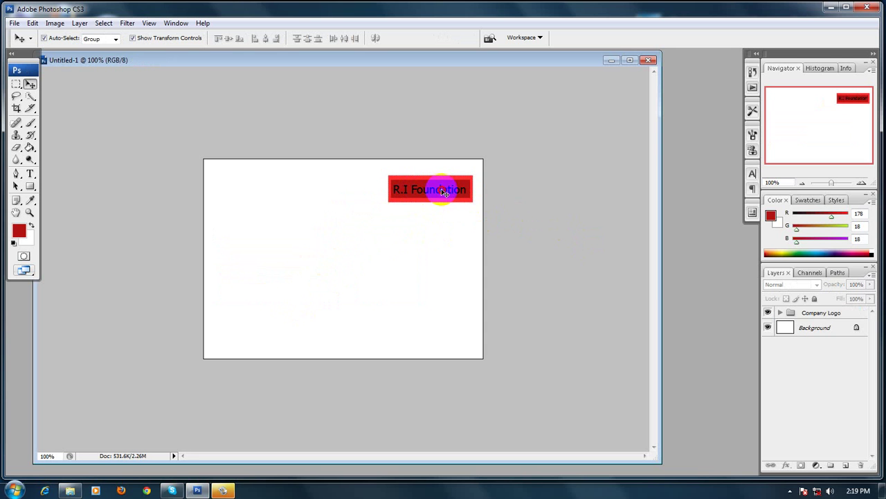
Reselect the Company Logo group, move it slightly down and left on the canvas, and expand it to list its layers
click(442, 192)
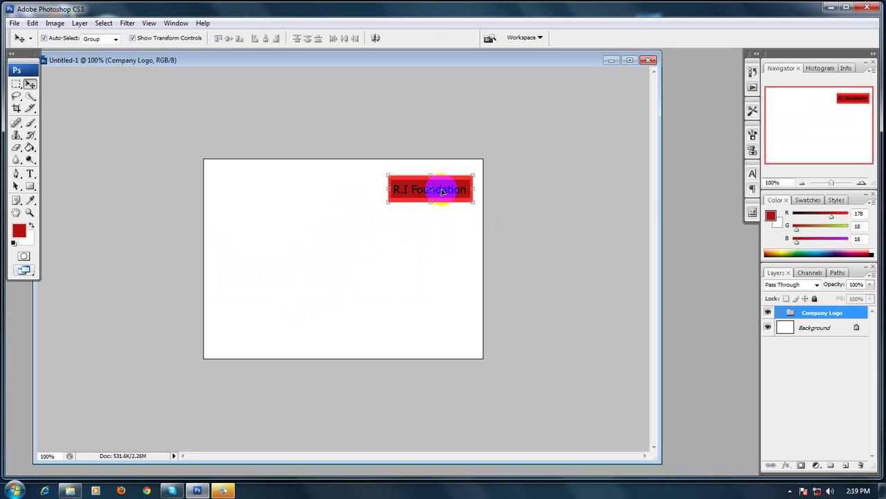
click(433, 197)
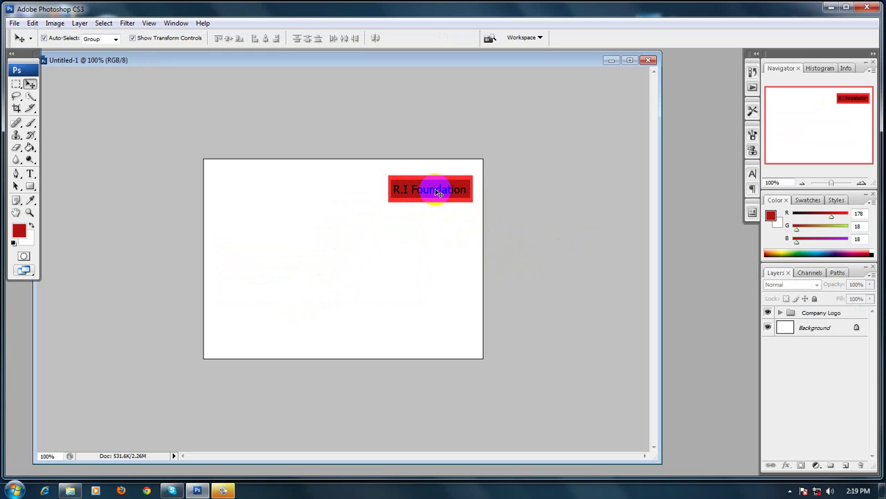
click(431, 192)
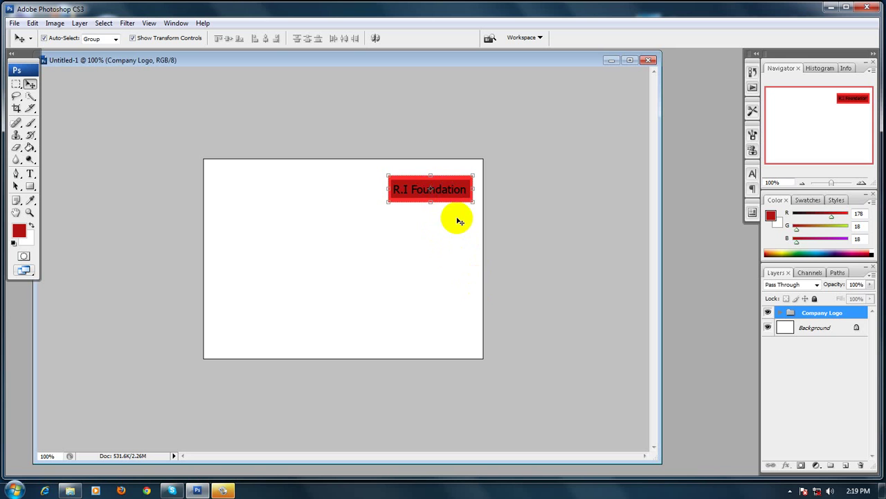
click(446, 188)
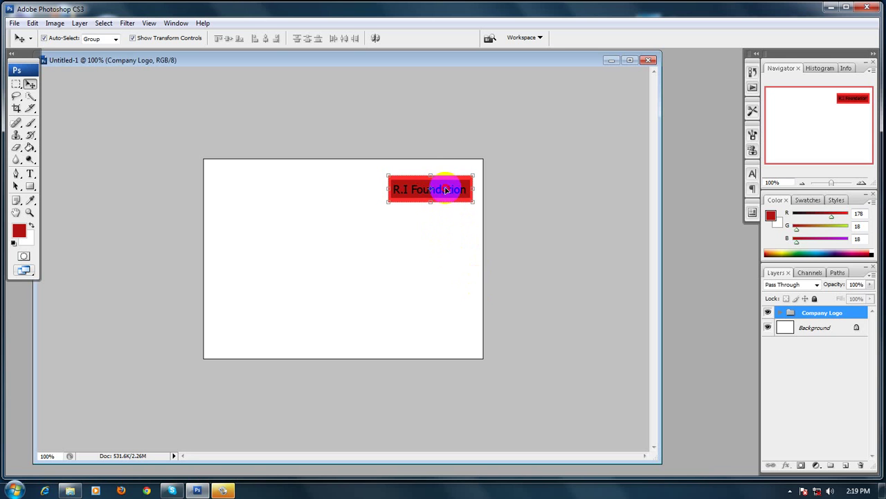
drag(445, 189, 439, 219)
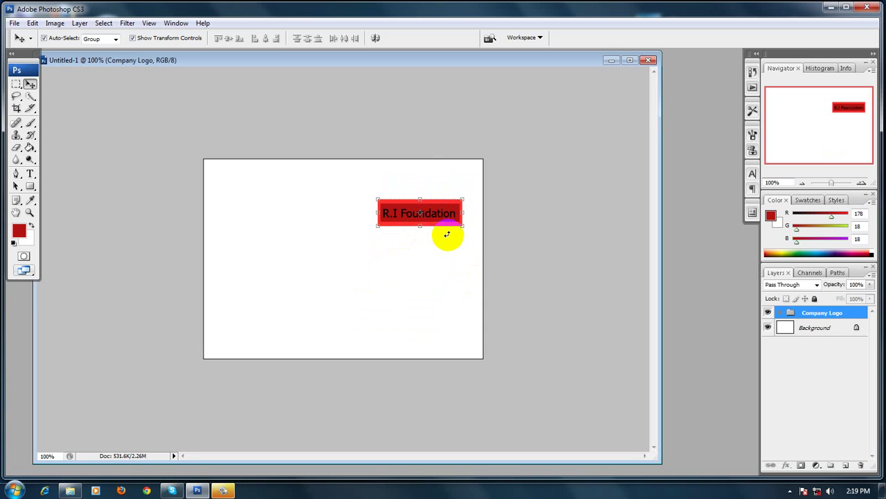
click(781, 313)
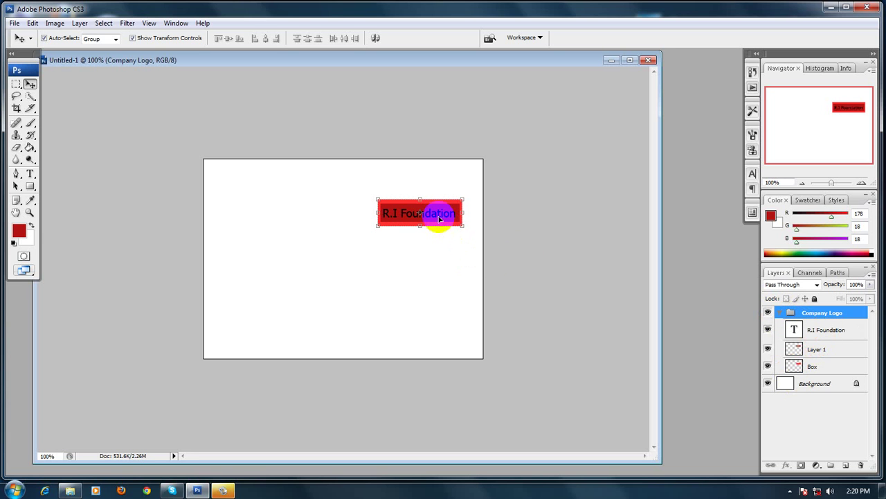
Select the R.I Foundation text layer inside the Company Logo group and set its text colour to light pink, f6aaaa
click(827, 332)
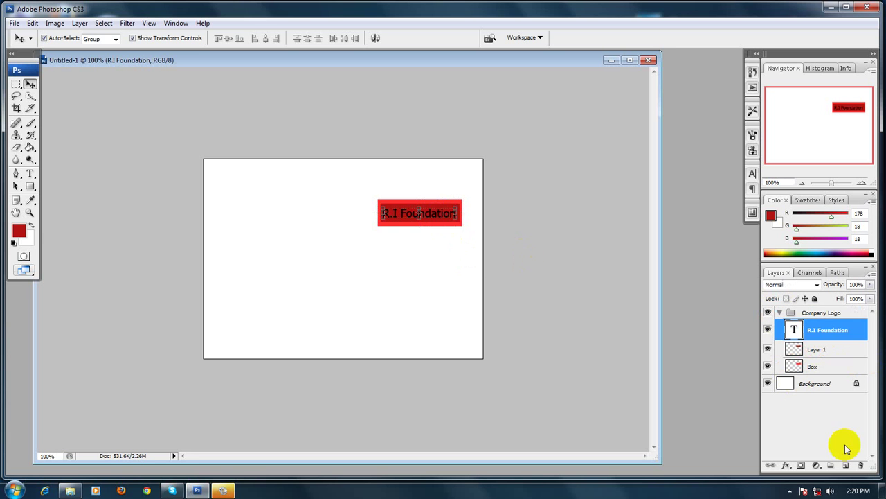
click(436, 216)
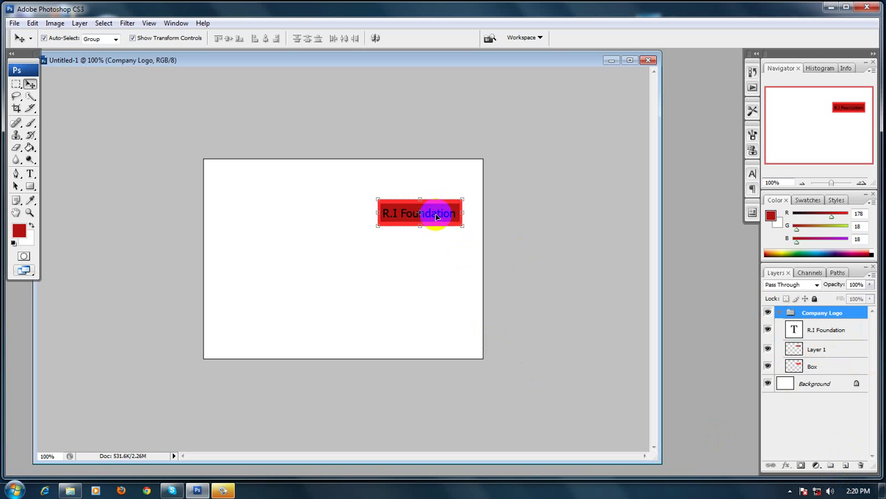
click(824, 331)
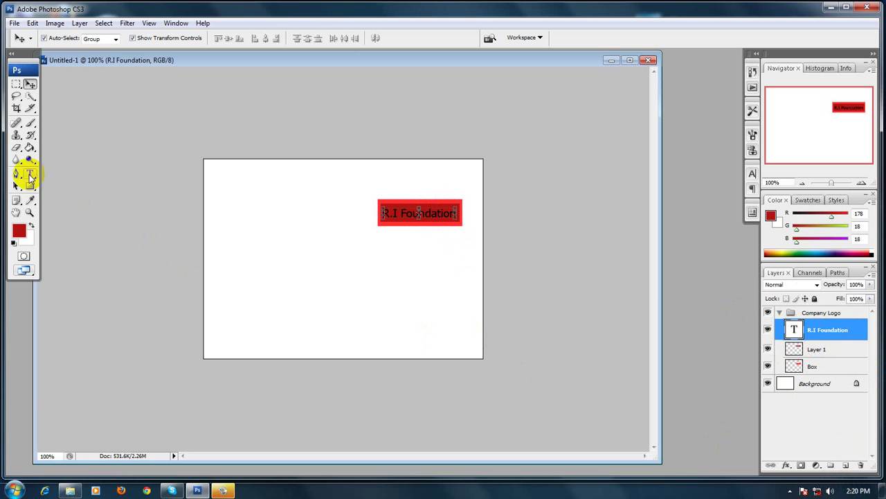
click(30, 173)
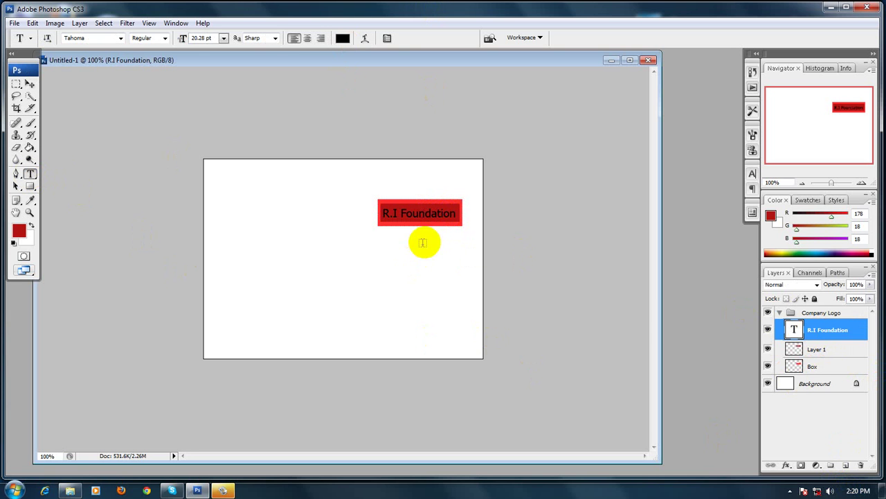
click(342, 38)
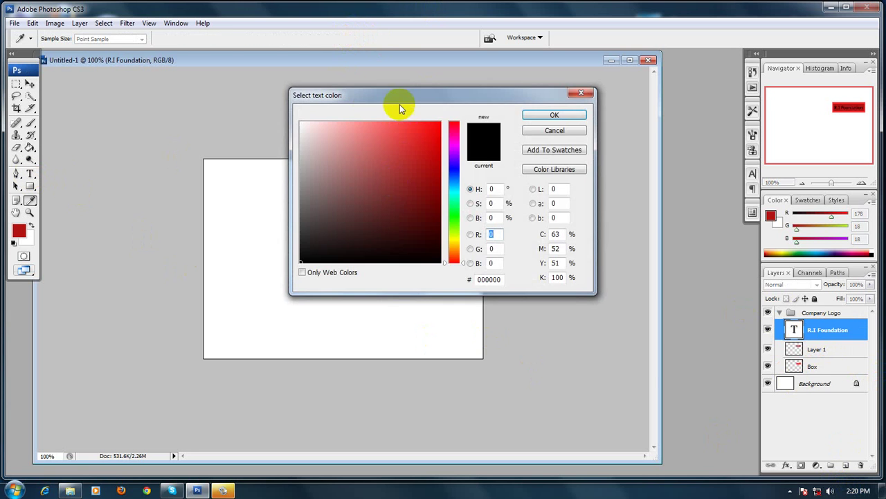
click(561, 197)
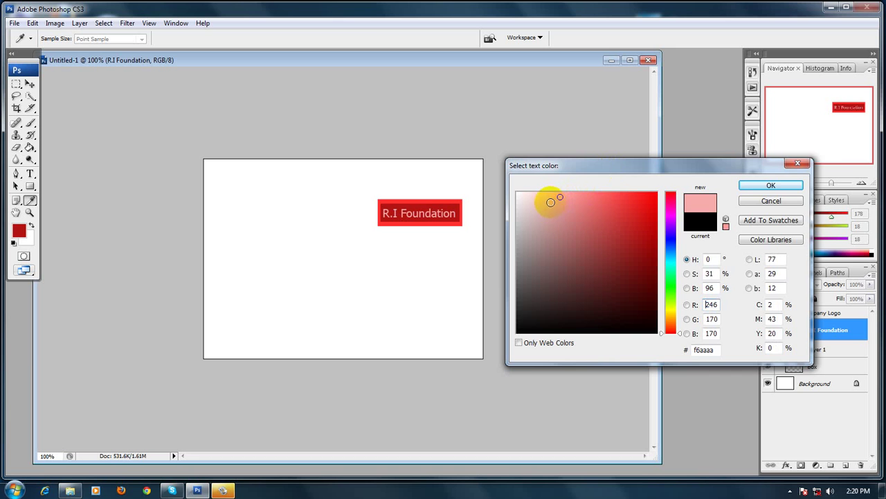
click(773, 185)
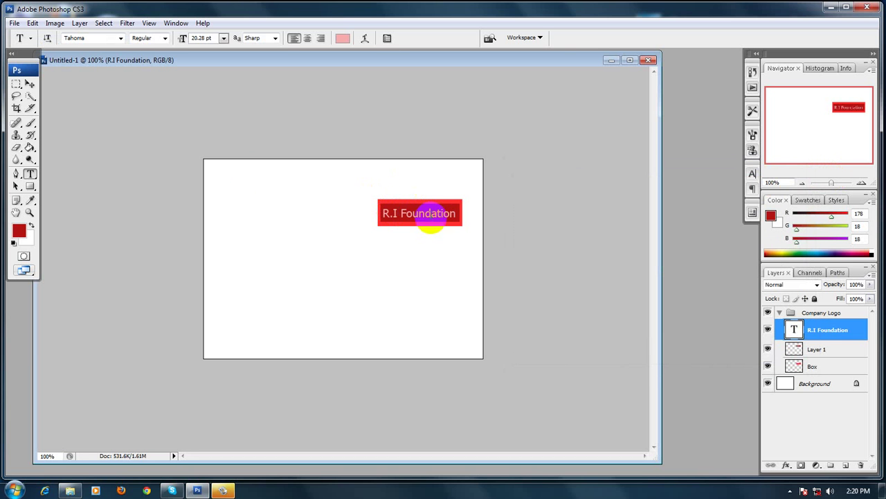
Return to the Move tool and select the whole Company Logo group on the canvas, leaving any open transform unapplied
click(30, 83)
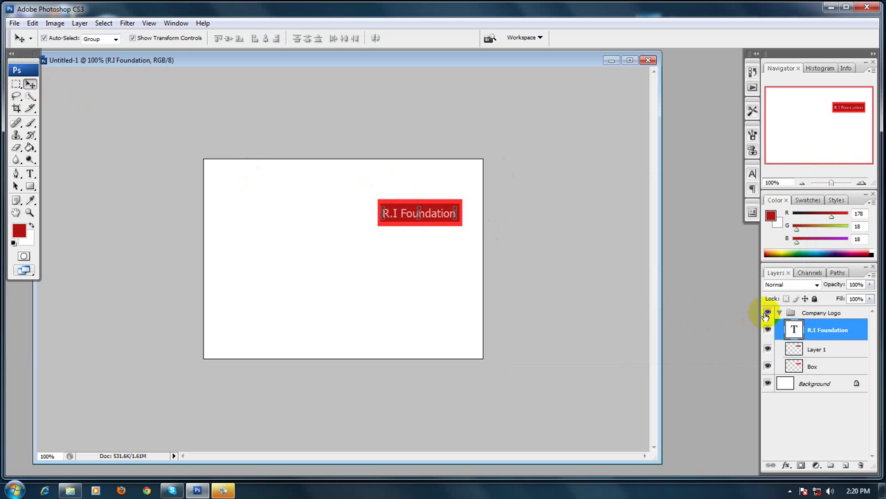
click(434, 220)
click(434, 220)
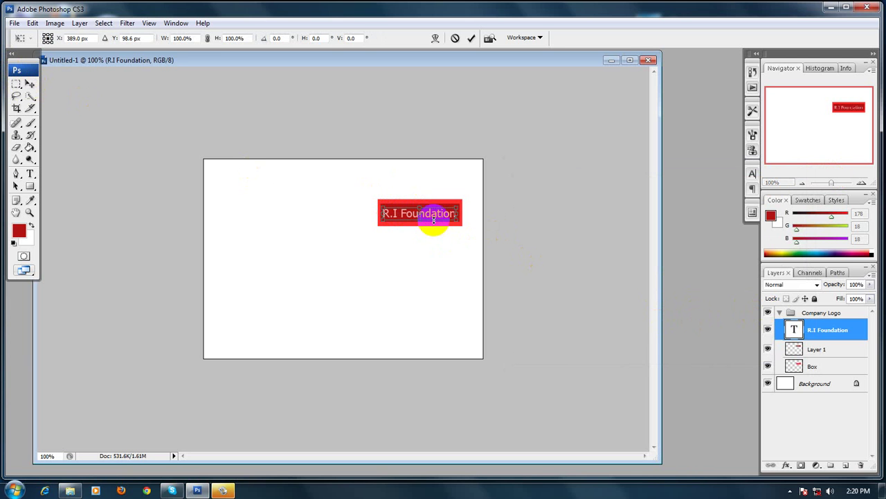
key(Escape)
click(447, 222)
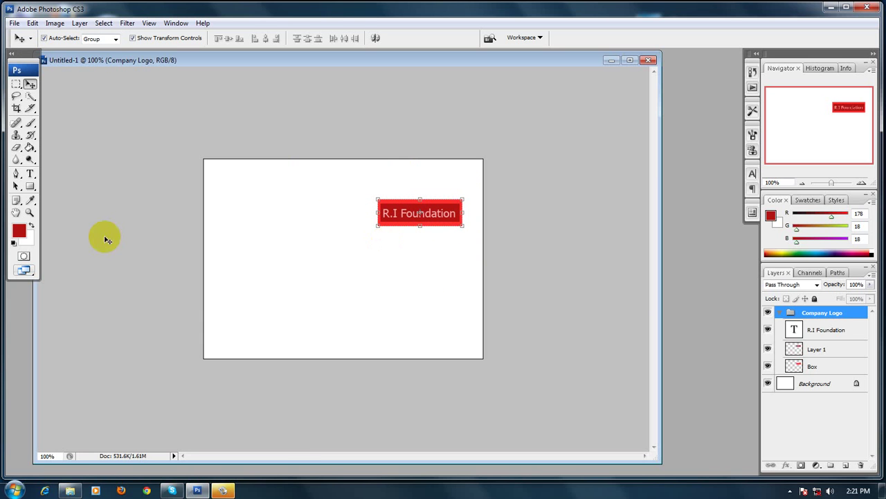
Examine the logo's recoloured lettering and its two red rectangles up close
click(30, 212)
drag(346, 181, 491, 249)
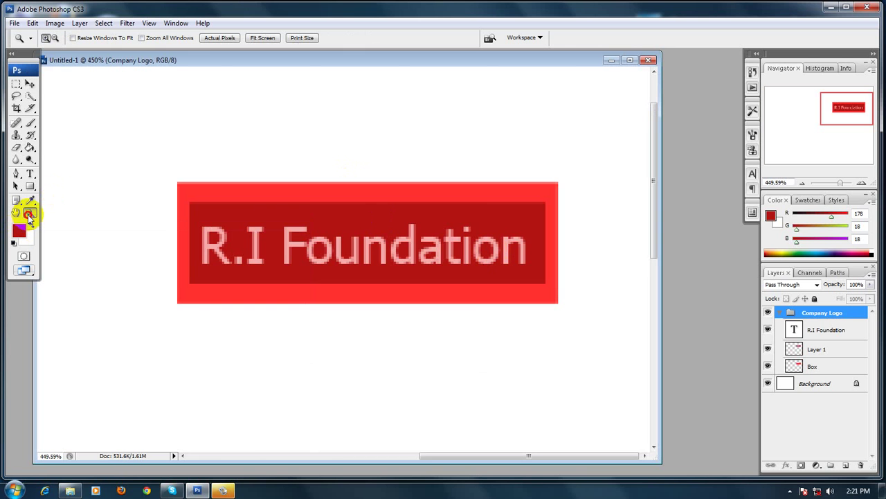
double_click(30, 212)
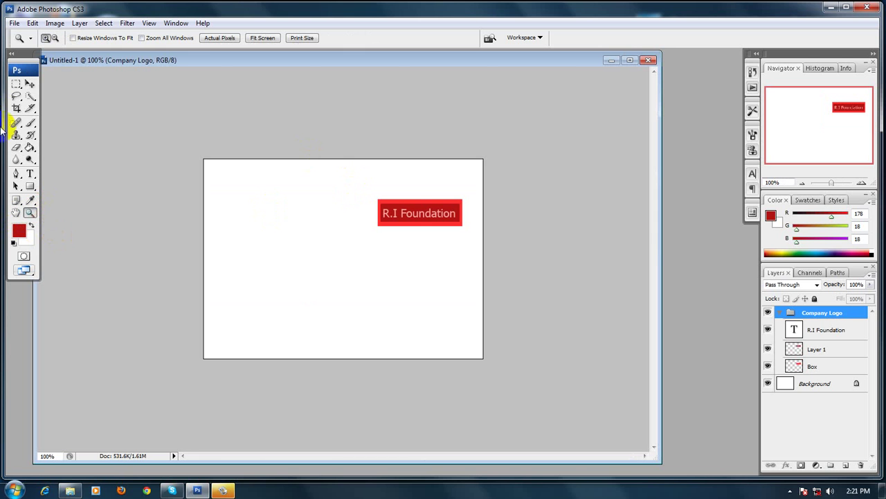
click(30, 83)
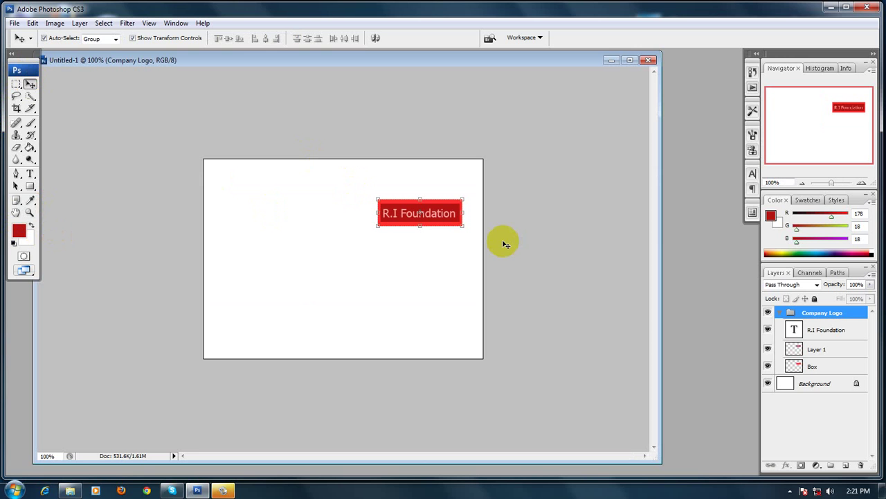
click(430, 224)
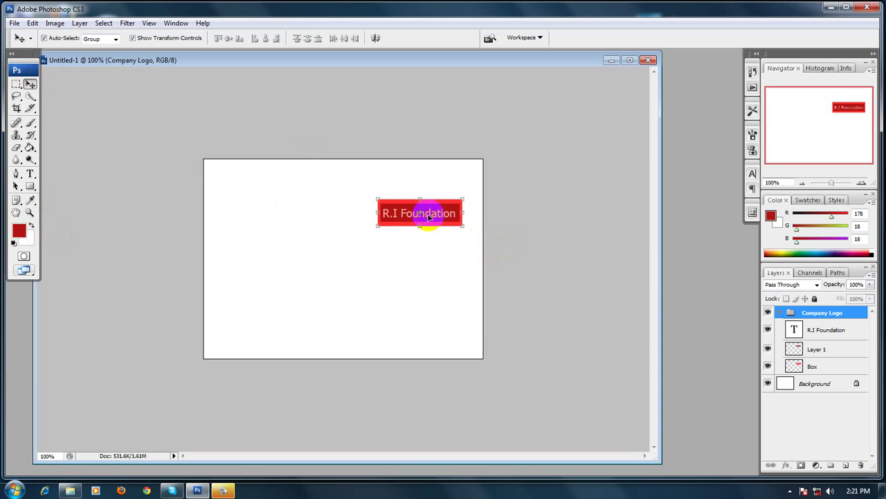
scroll(429, 217, up, 4)
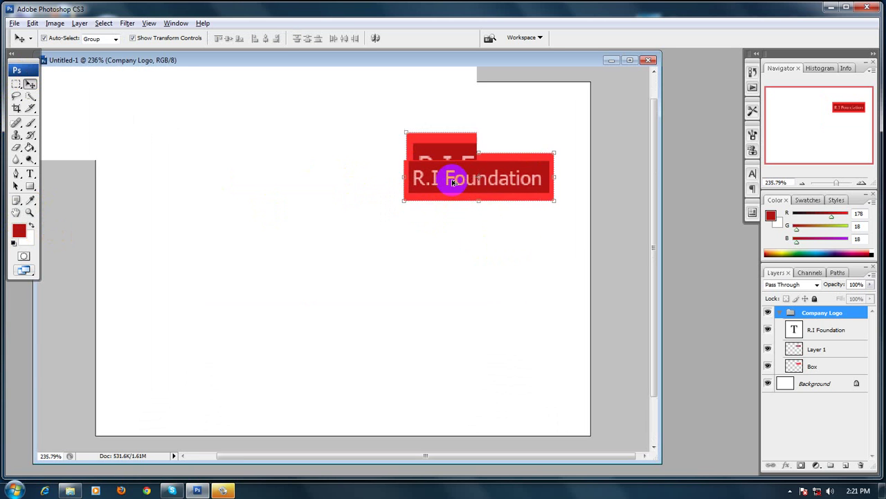
scroll(454, 182, up, 1)
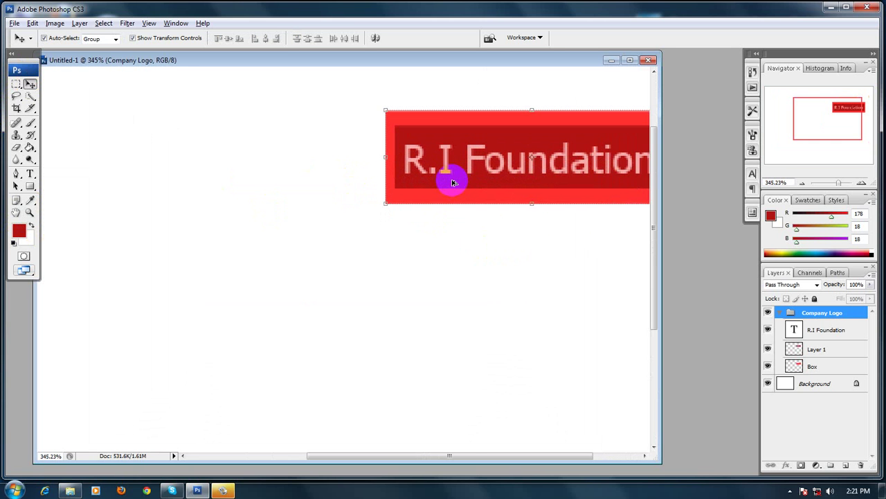
click(397, 457)
drag(397, 457, 515, 455)
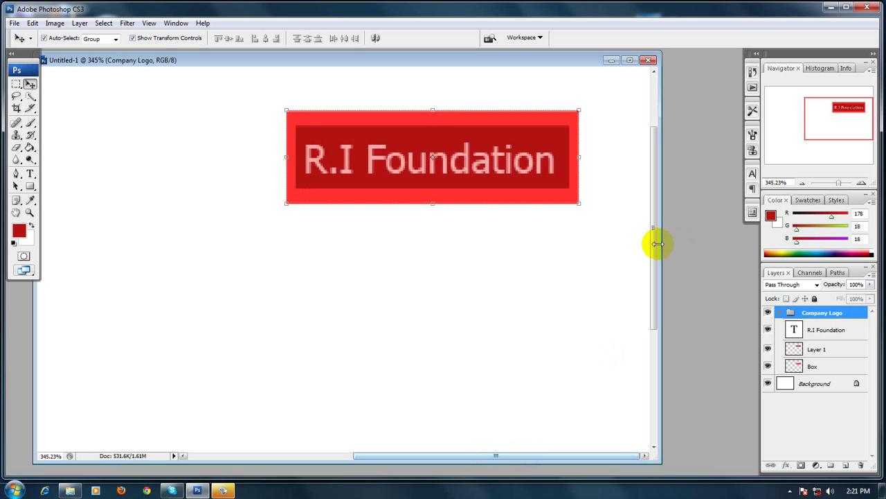
click(655, 244)
drag(655, 244, 561, 191)
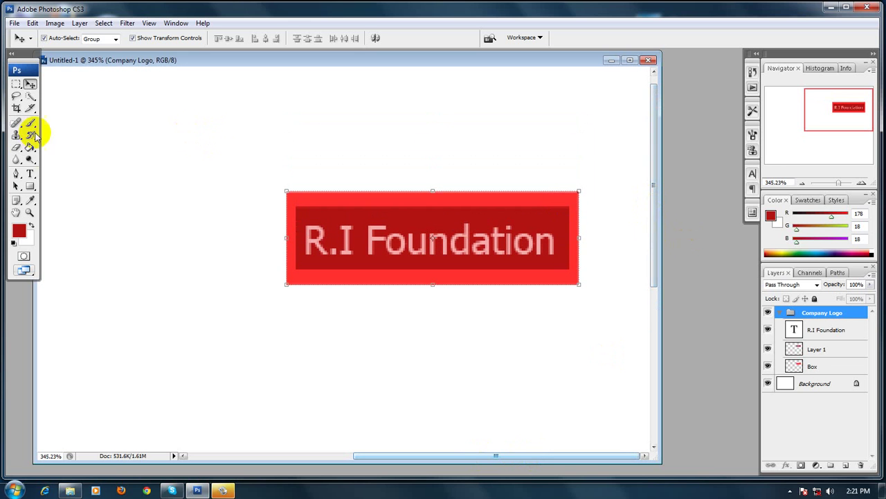
Set the Move tool's auto-select to Group and move the whole logo slightly up and to the left on the canvas
click(104, 39)
click(93, 58)
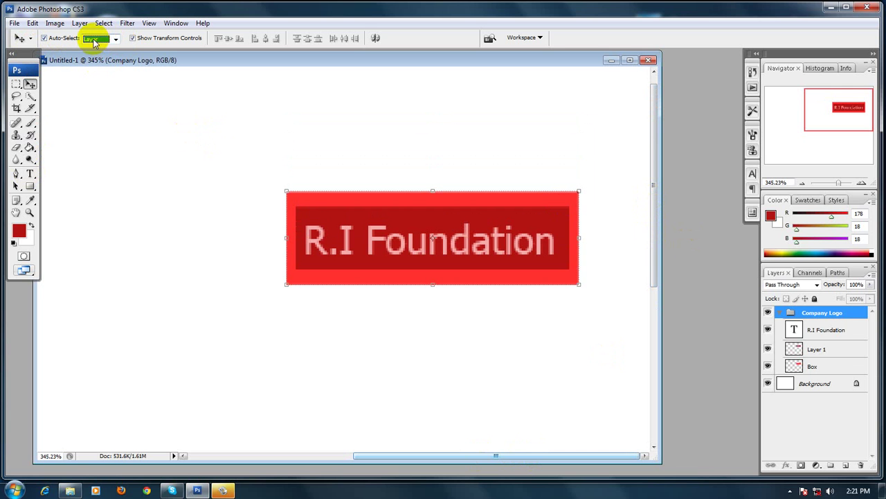
click(95, 40)
click(94, 49)
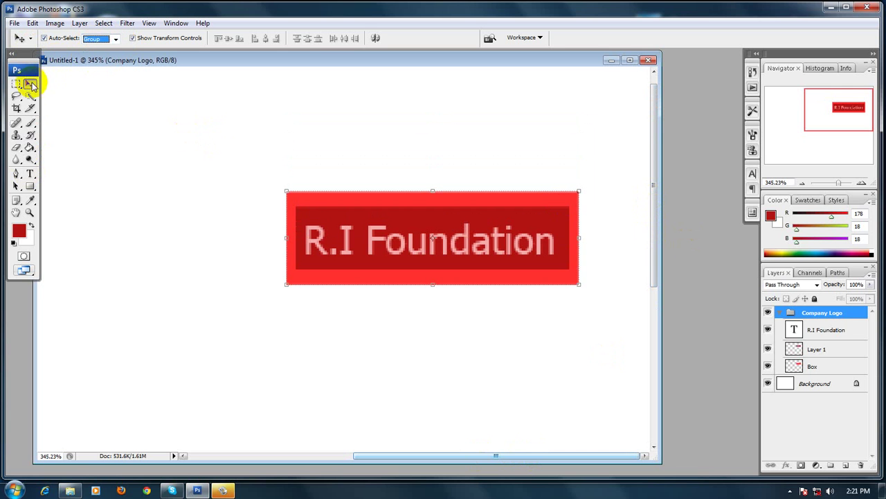
drag(344, 204, 303, 181)
Change the Move tool's auto-select to Layer and select only the R.I Foundation text directly on the canvas
click(100, 39)
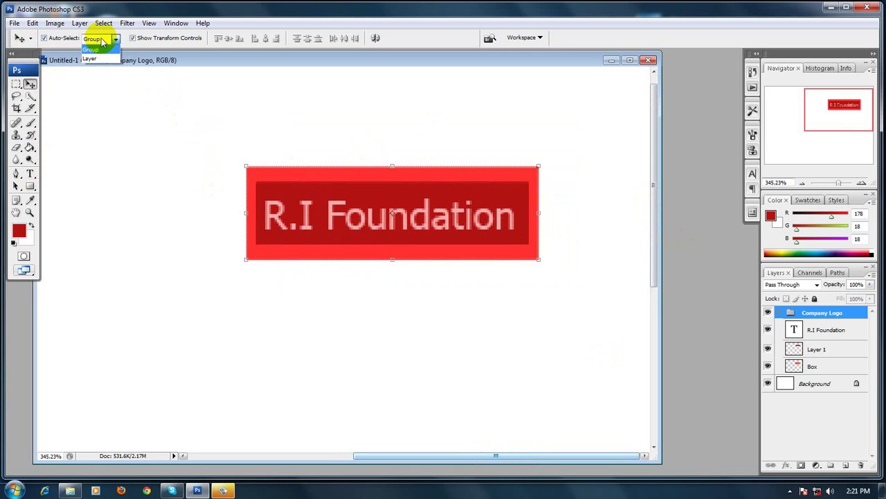
click(89, 58)
click(308, 222)
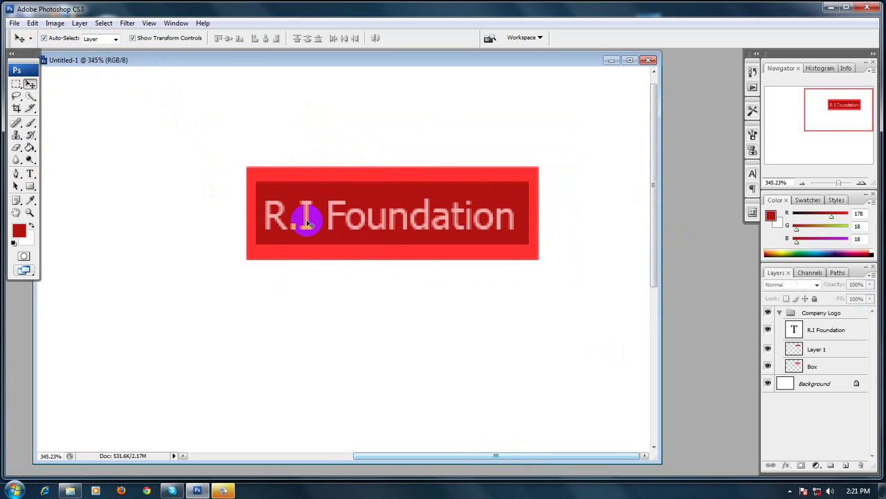
drag(308, 223, 306, 213)
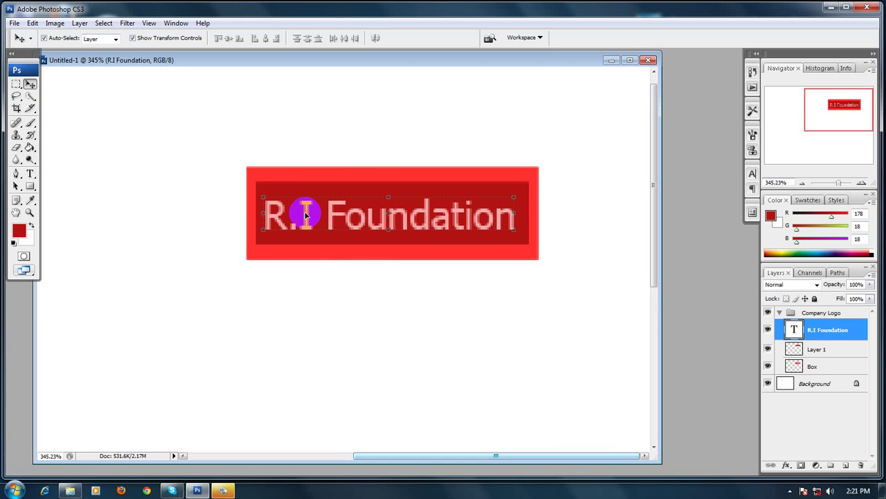
click(305, 133)
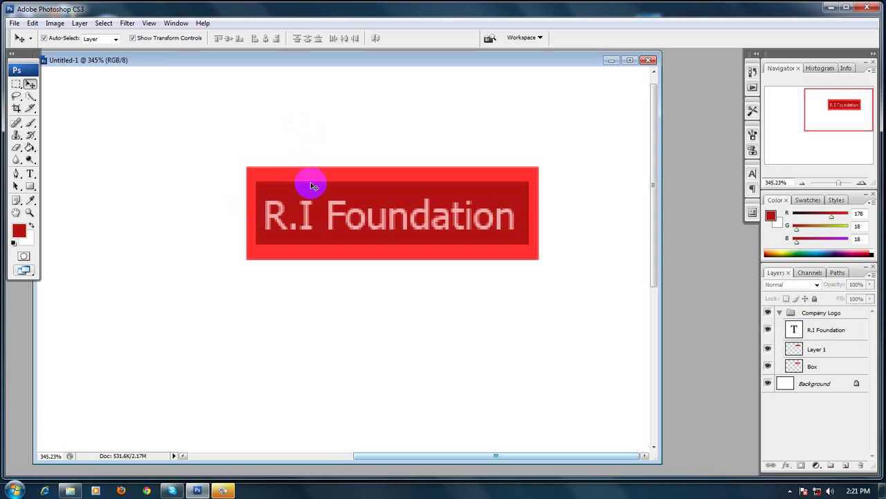
click(310, 209)
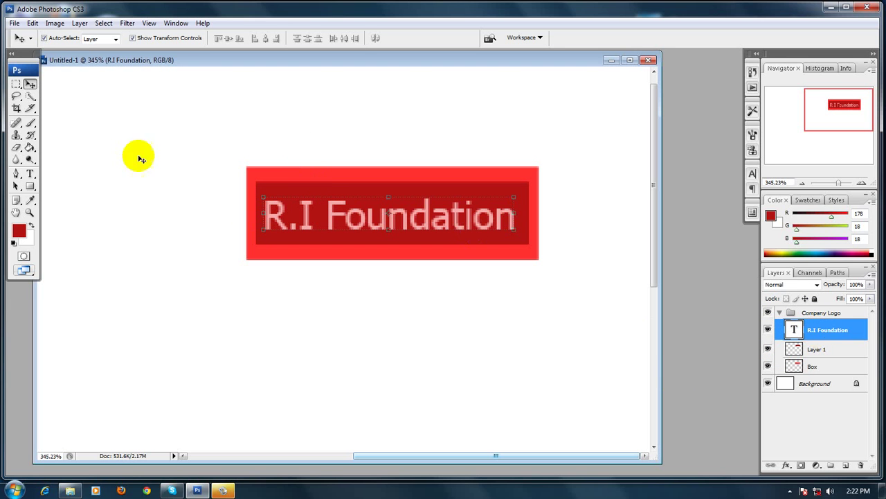
Keep auto-select on Layer and select the Box layer through the logo's outer bright red border
click(101, 40)
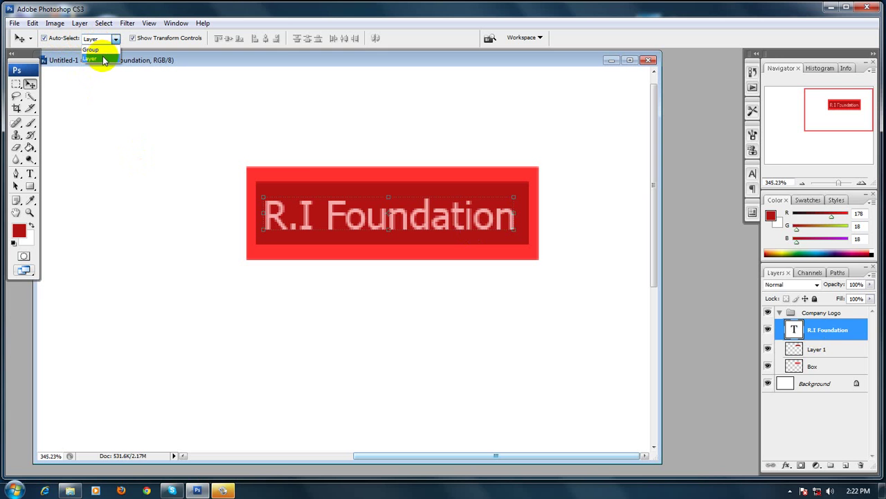
click(104, 58)
click(293, 178)
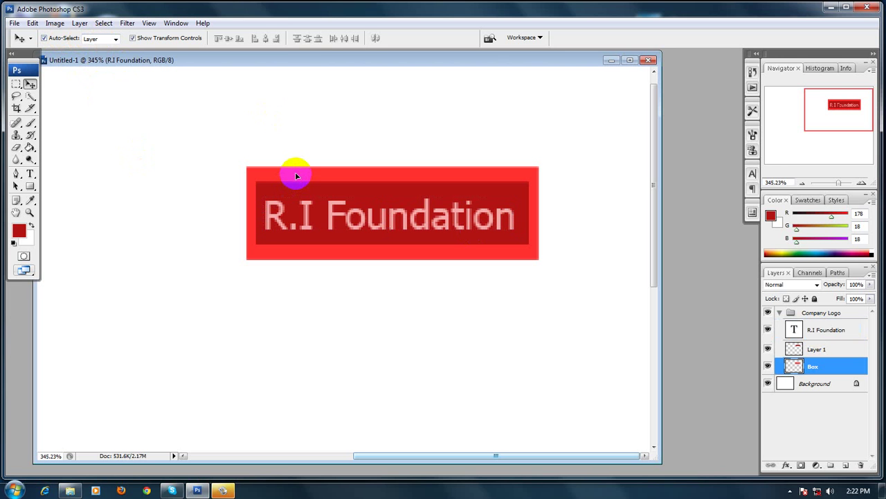
Select the R.I Foundation text layer on the canvas and change its text colour to a medium red
click(308, 218)
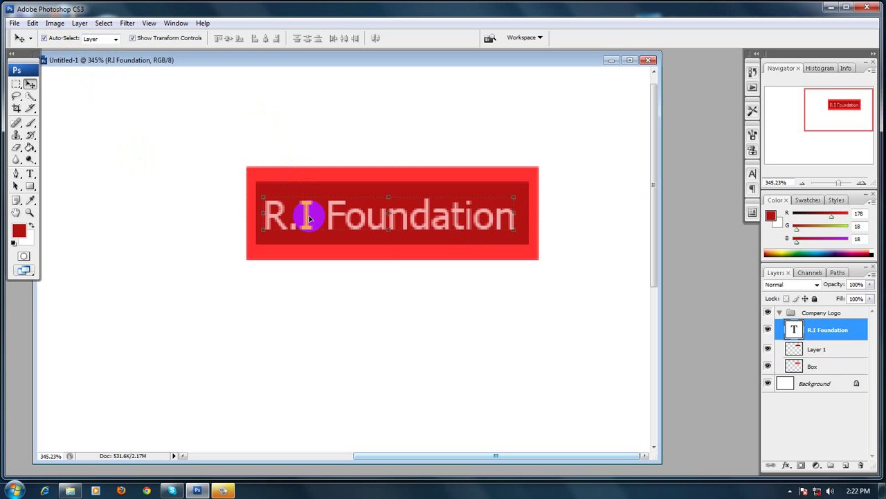
click(30, 173)
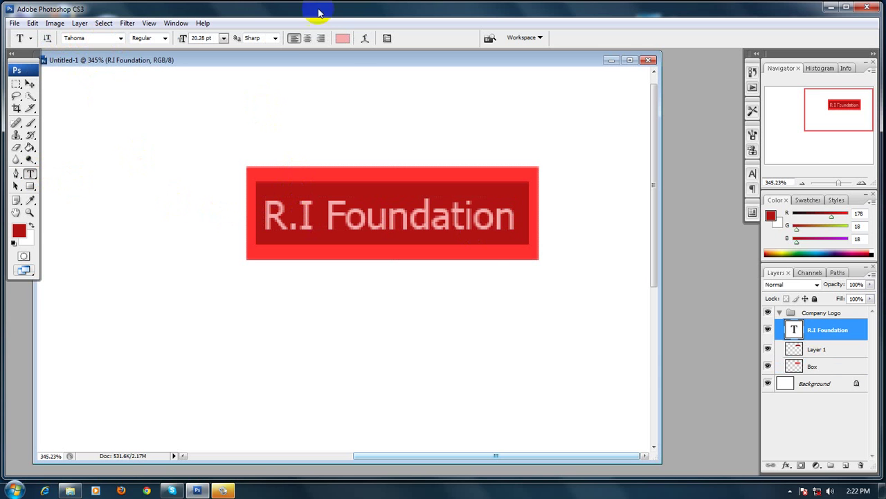
click(342, 38)
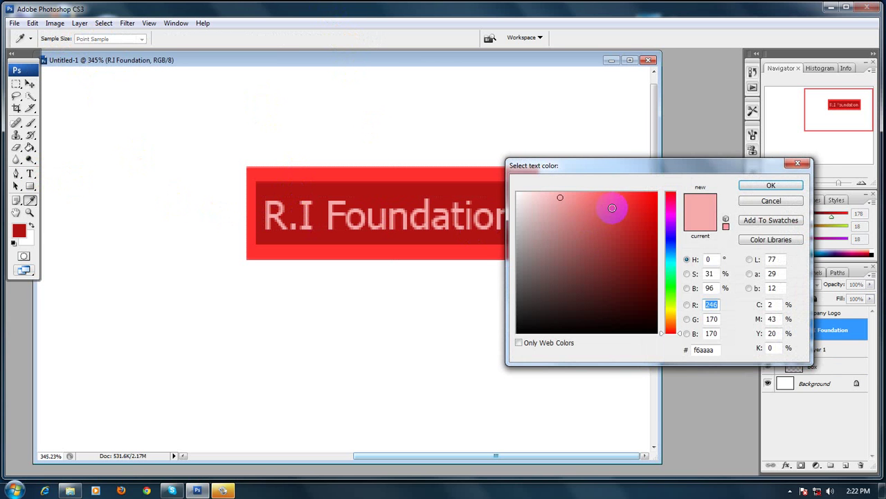
click(612, 207)
click(749, 187)
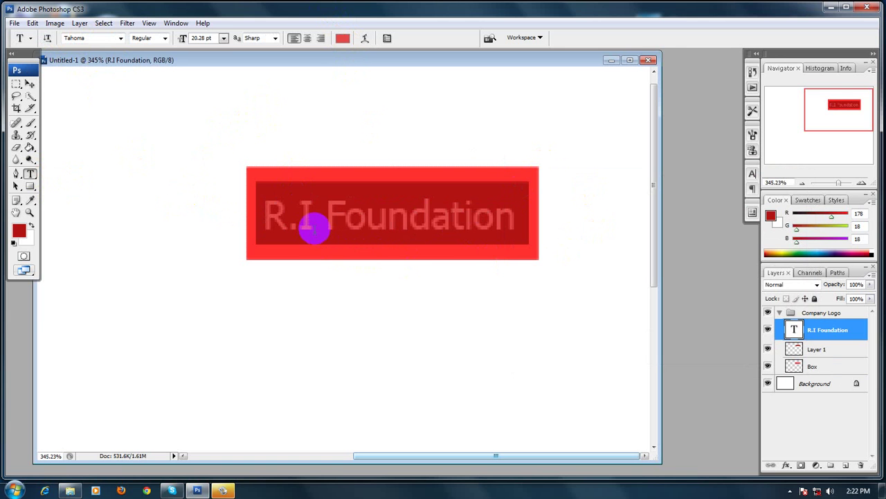
Select only the letter "I" in "R.I" and set its text colour to near-white, fff4f4
mouse_move(314, 228)
mouse_down()
mouse_move(297, 223)
mouse_move(315, 221)
mouse_up()
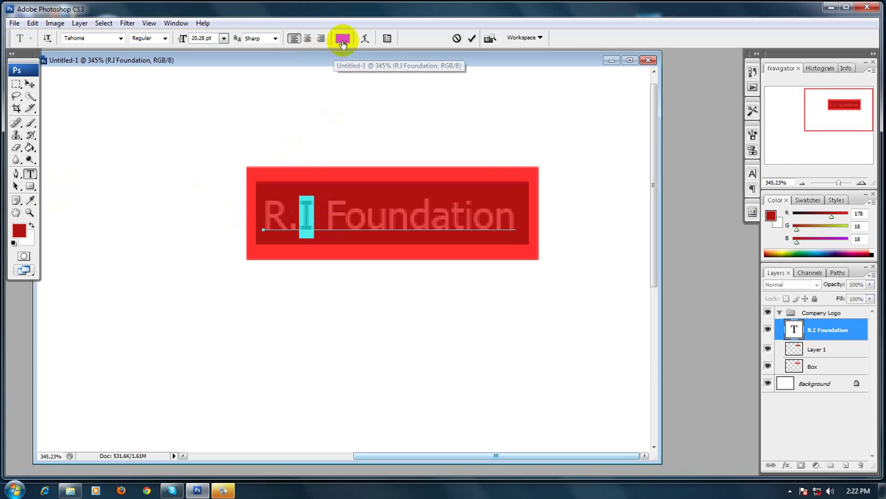
click(343, 39)
drag(527, 194, 525, 198)
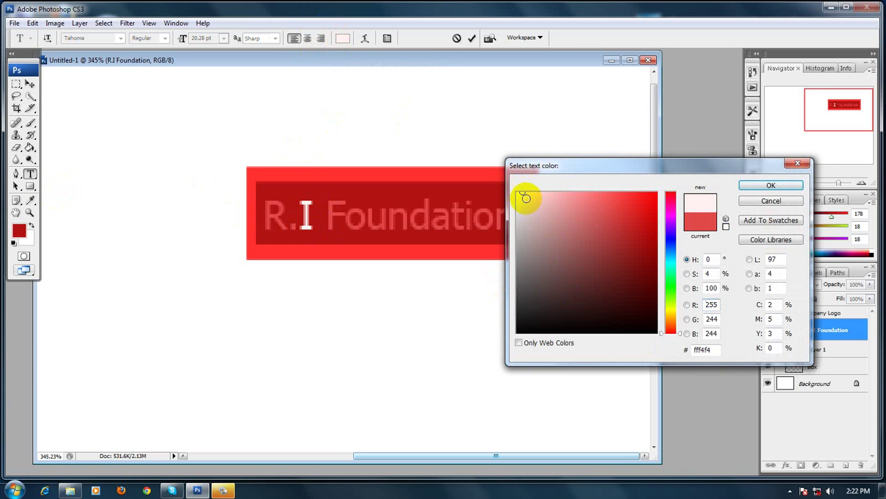
click(762, 185)
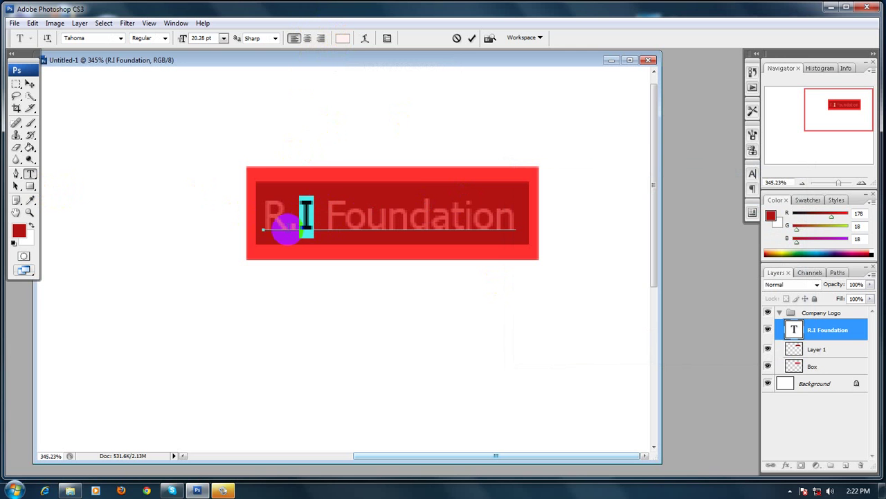
Select only the letter "R" in "R.I", set its text colour to light pink, f7b3b3, and commit the text edit
drag(285, 229, 267, 224)
click(342, 38)
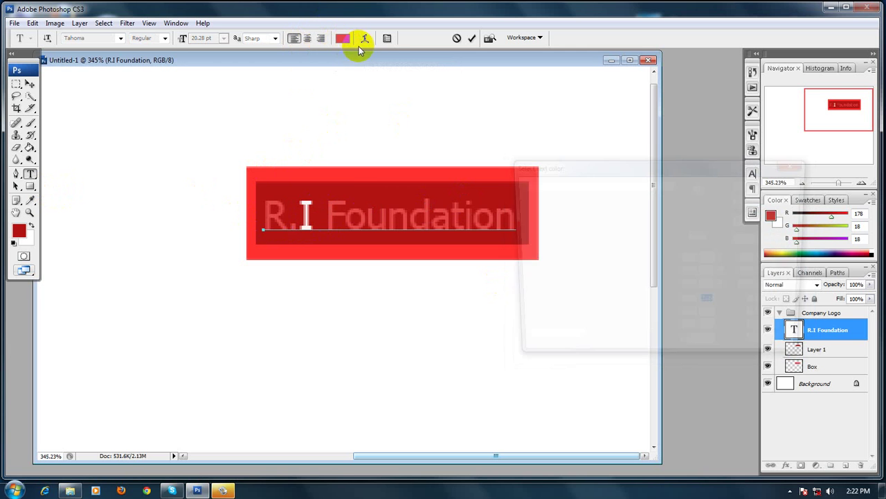
click(555, 195)
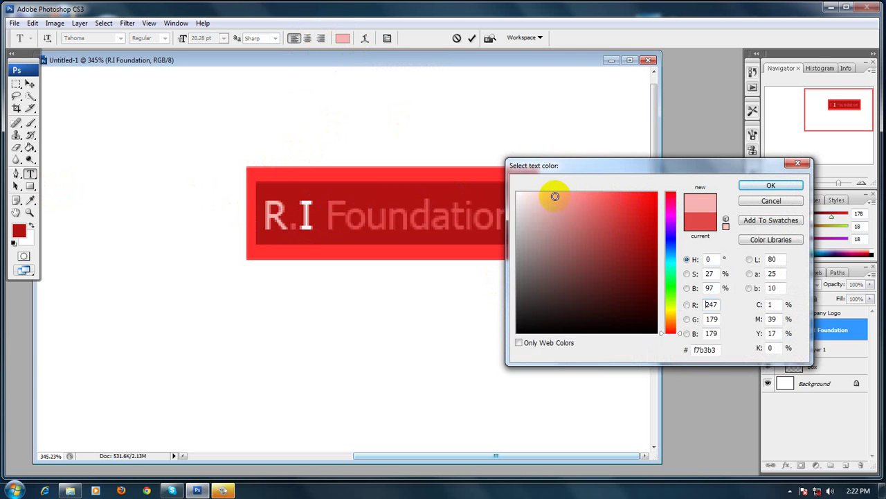
click(765, 184)
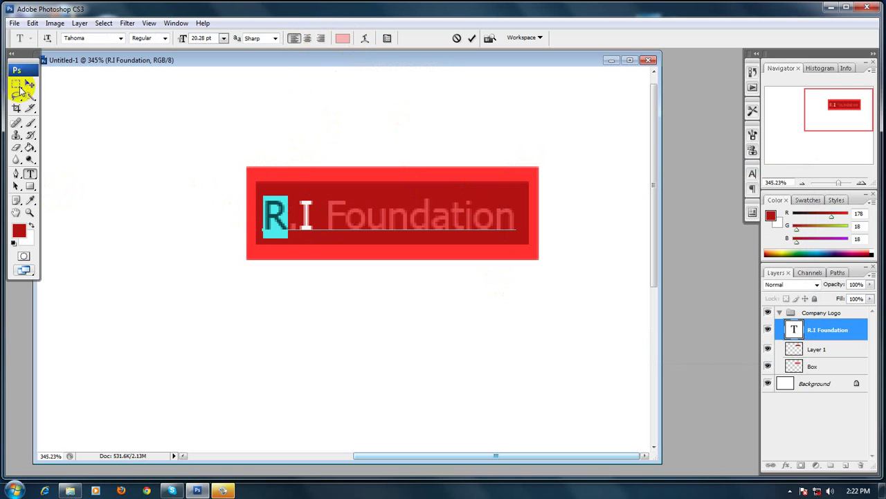
click(29, 84)
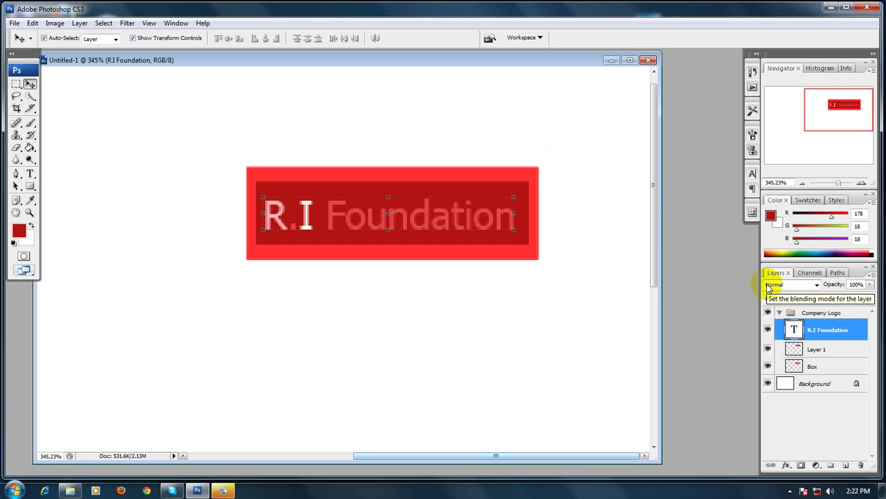
click(791, 467)
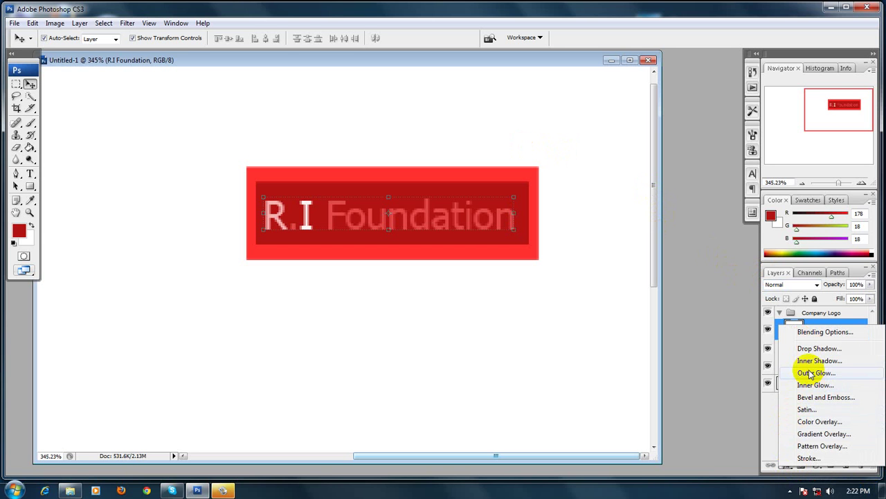
click(772, 409)
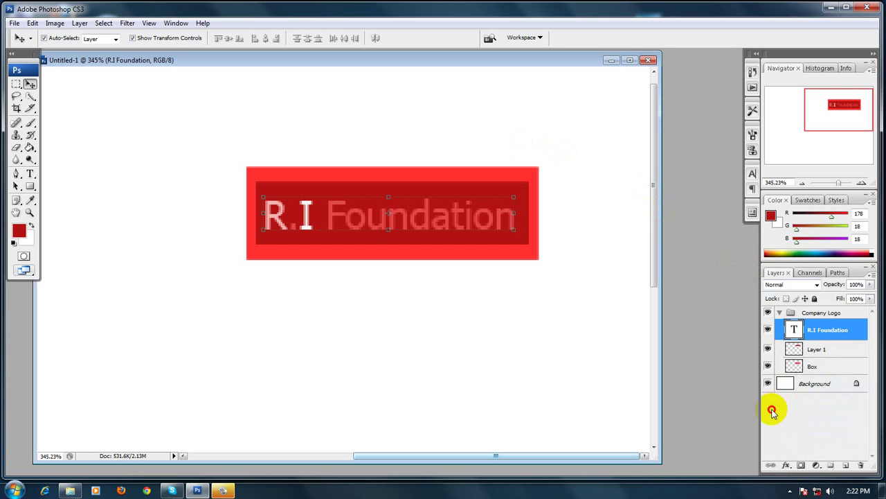
click(815, 349)
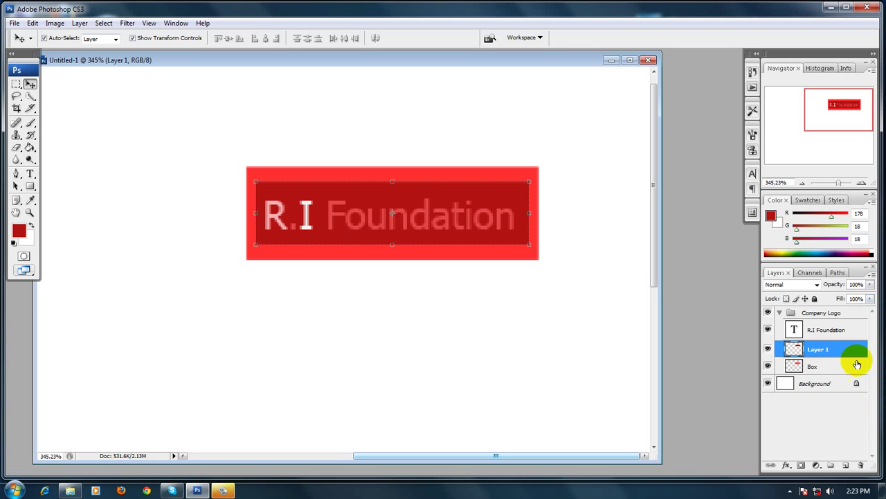
click(780, 313)
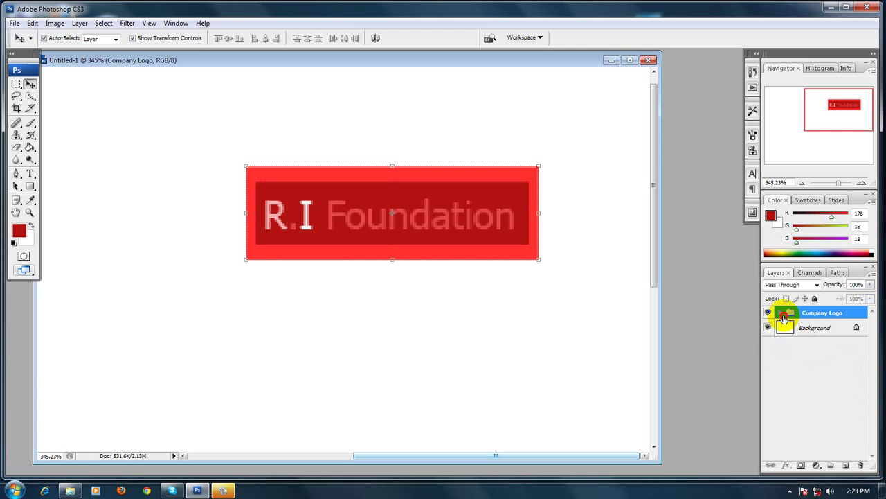
click(781, 312)
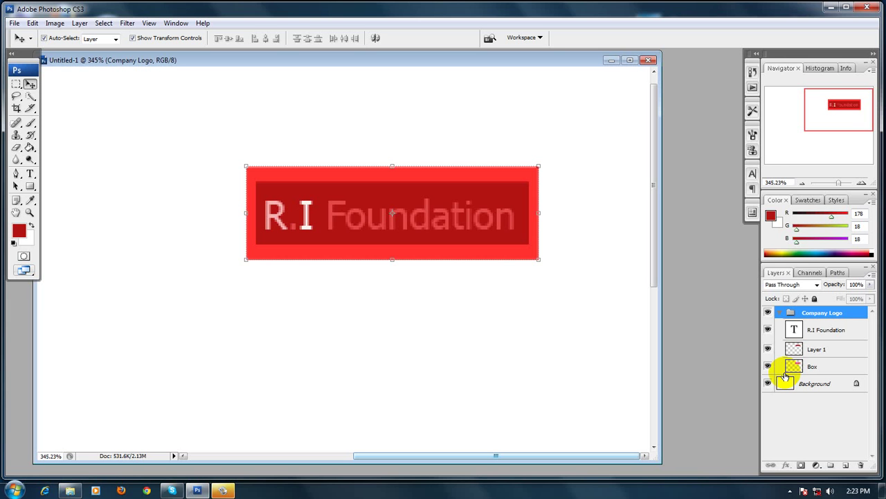
Add an empty layer directly above the Background, outside the Company Logo group
click(823, 387)
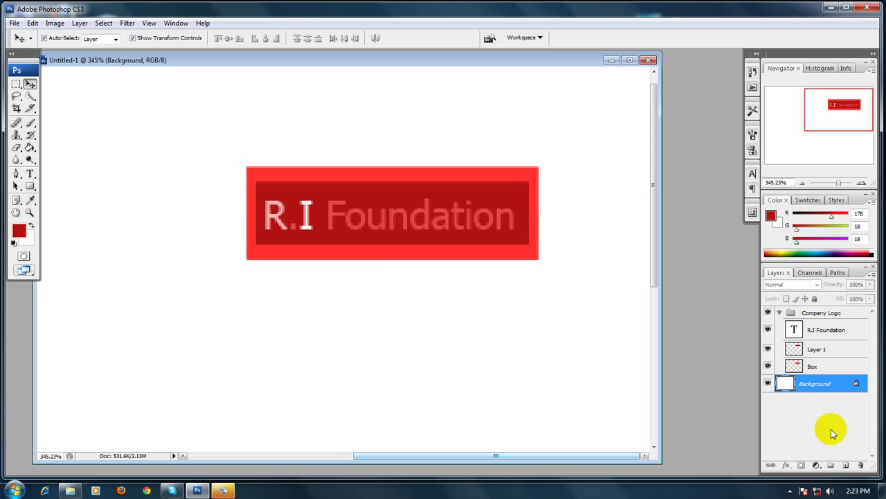
click(844, 465)
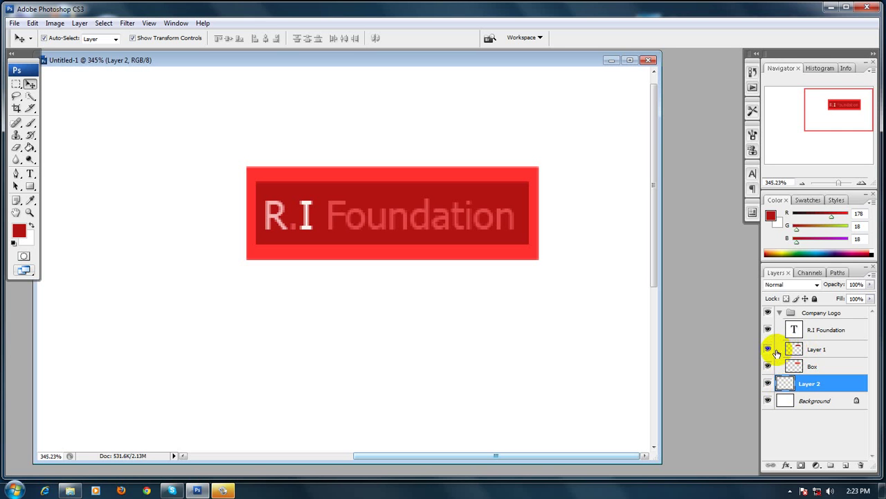
click(780, 312)
click(780, 313)
Add a layer above Box inside the Company Logo group and paint a dark red V-shaped brush stroke across the logo
click(809, 368)
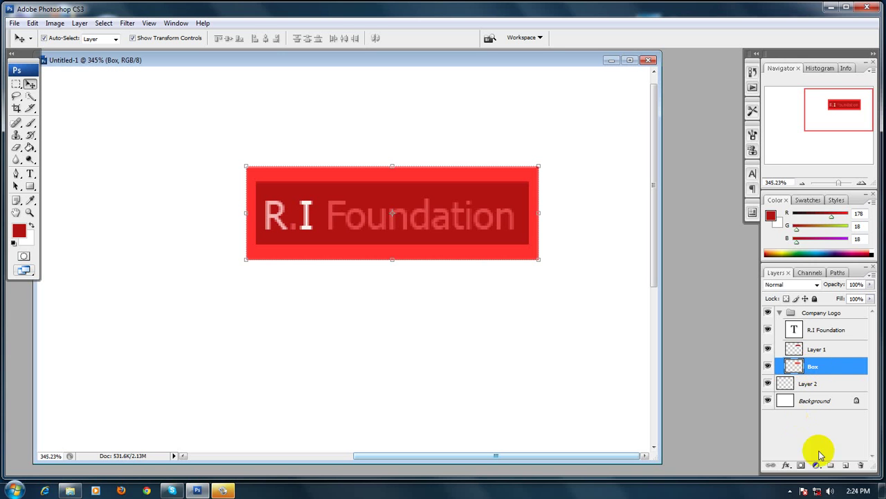
click(846, 465)
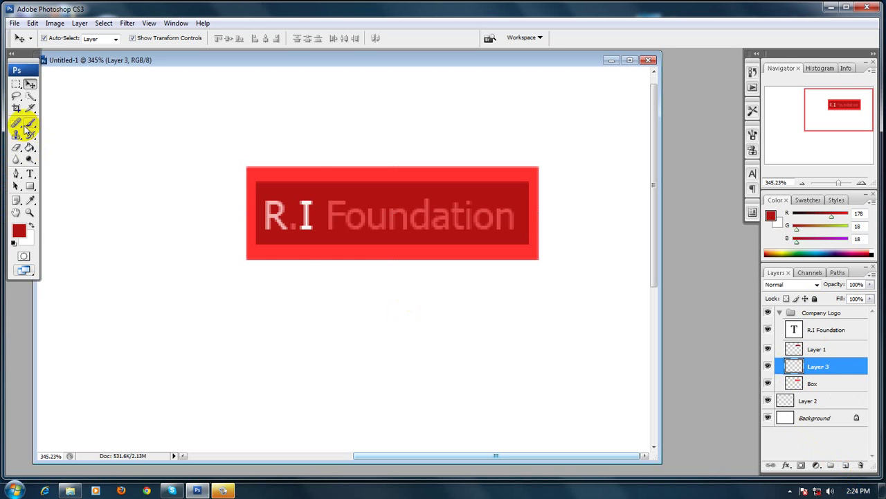
click(30, 123)
mouse_move(329, 123)
mouse_down()
mouse_move(322, 344)
mouse_move(367, 122)
mouse_up()
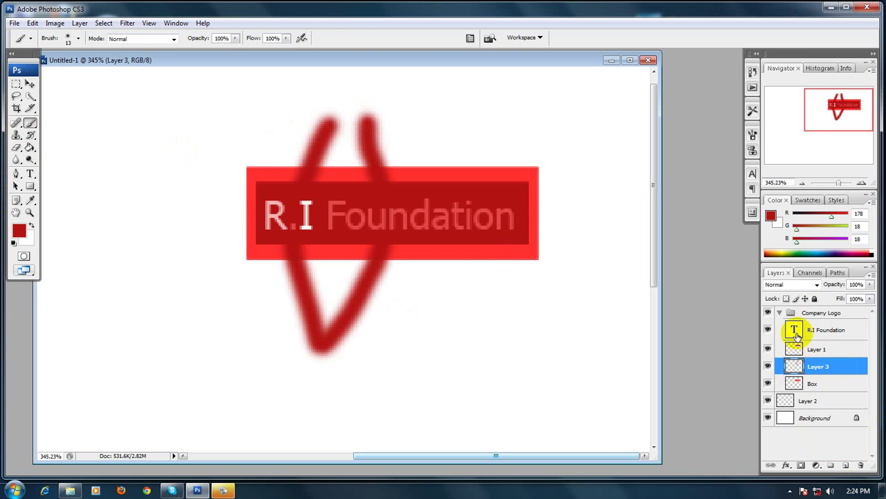
Set the Move tool's auto-select to Group and move the whole Company Logo group slightly right and down on the canvas
click(781, 313)
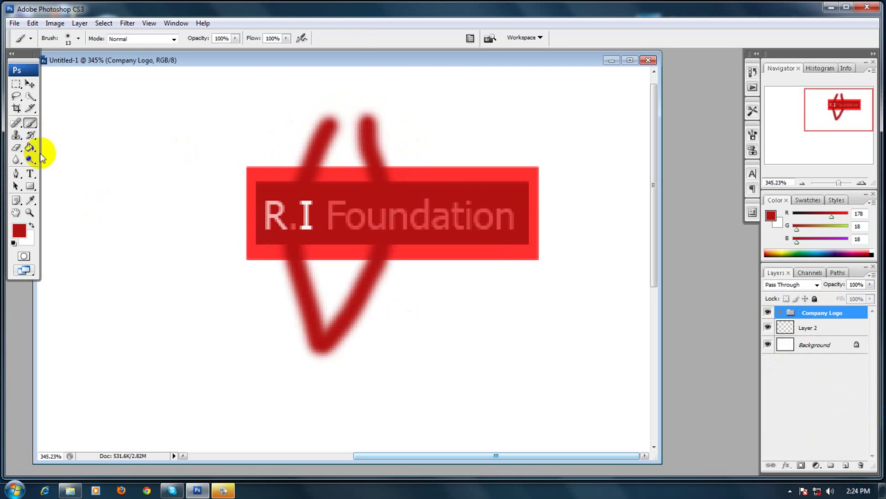
click(29, 84)
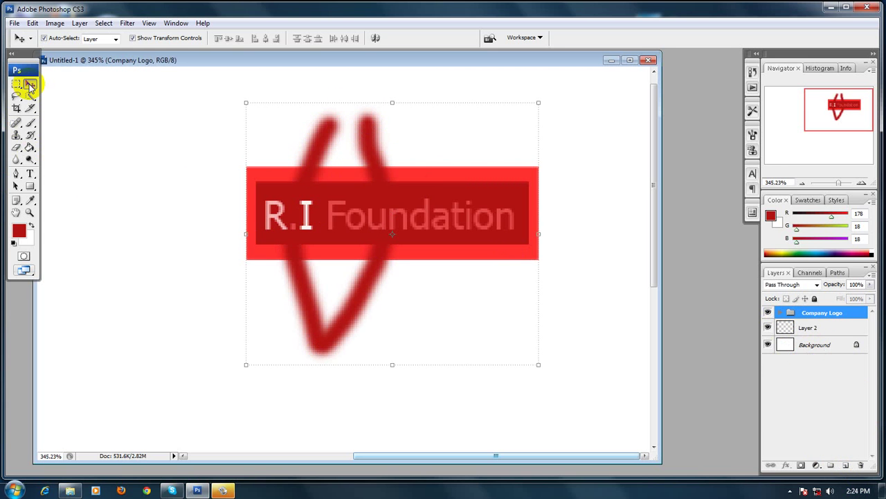
click(93, 39)
click(100, 50)
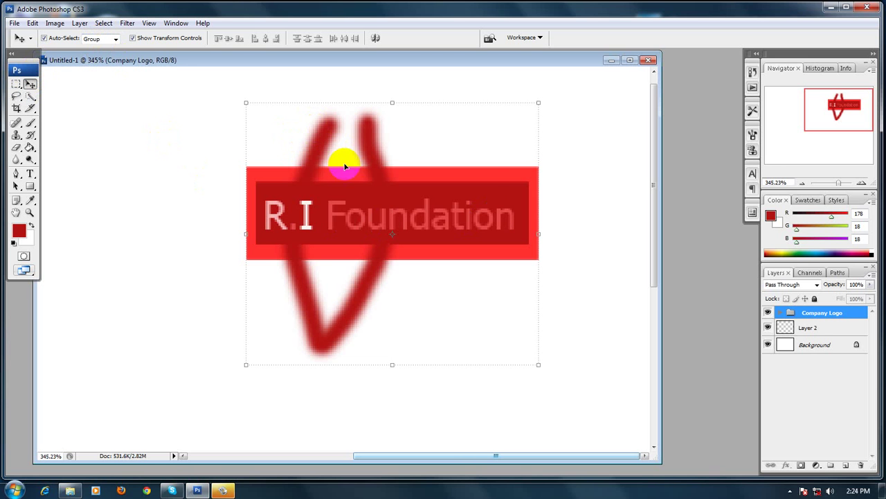
drag(346, 164, 225, 232)
drag(485, 187, 537, 237)
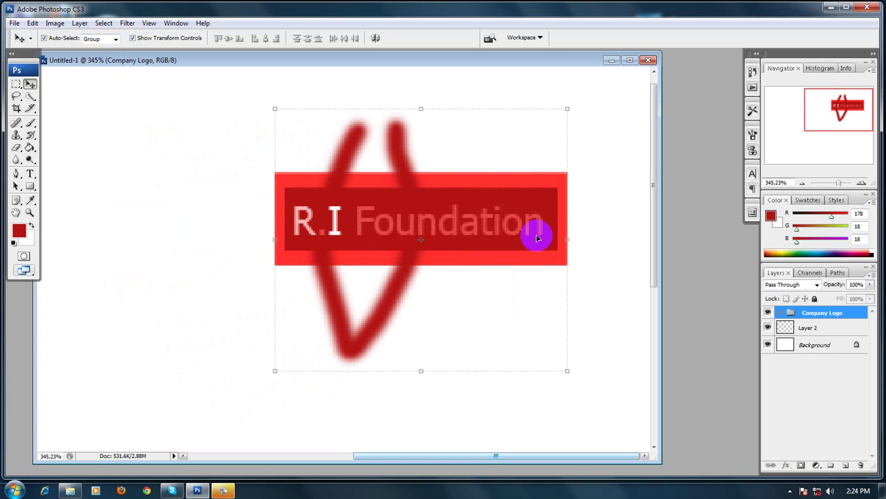
Keep the Company Logo group collapsed and add an empty layer above it, outside the group
click(780, 313)
click(780, 313)
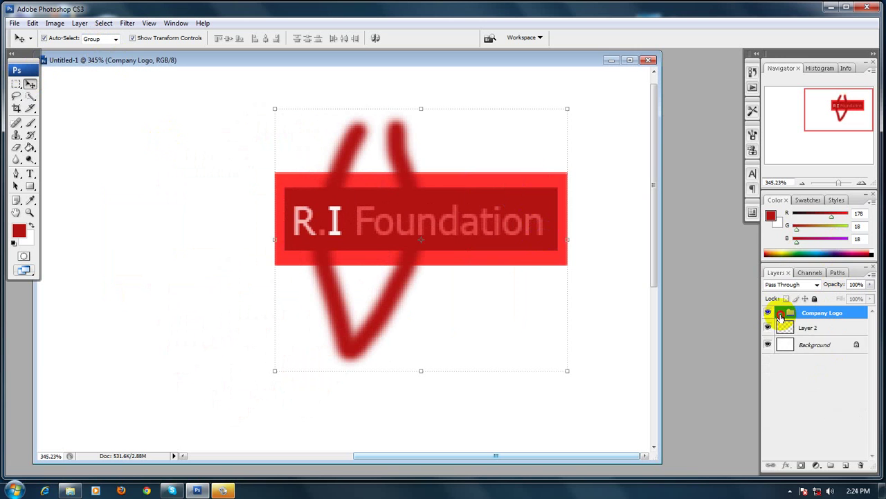
click(780, 313)
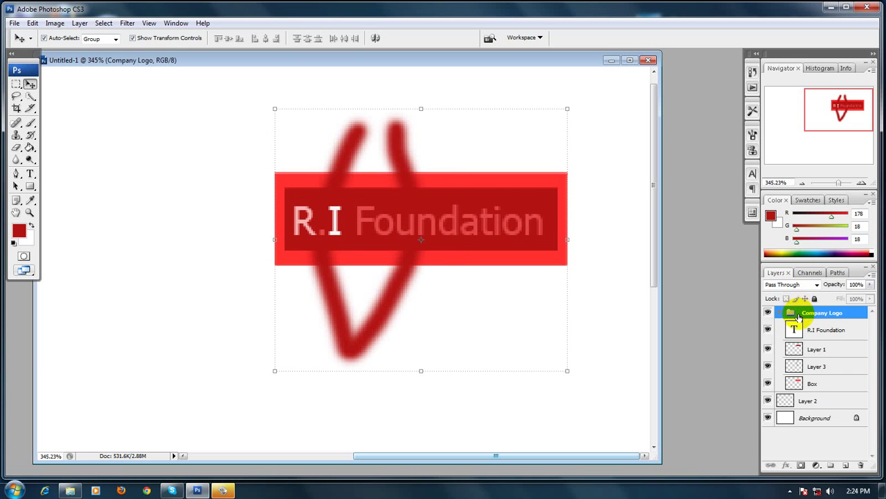
click(780, 313)
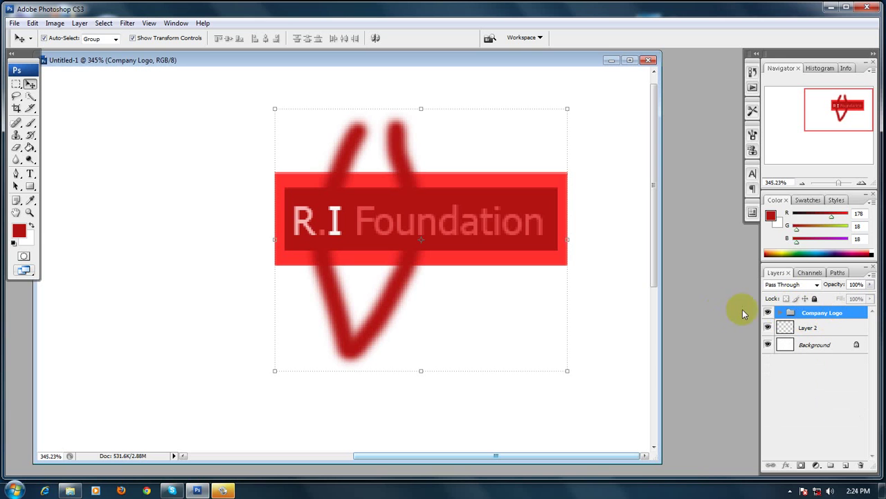
click(848, 465)
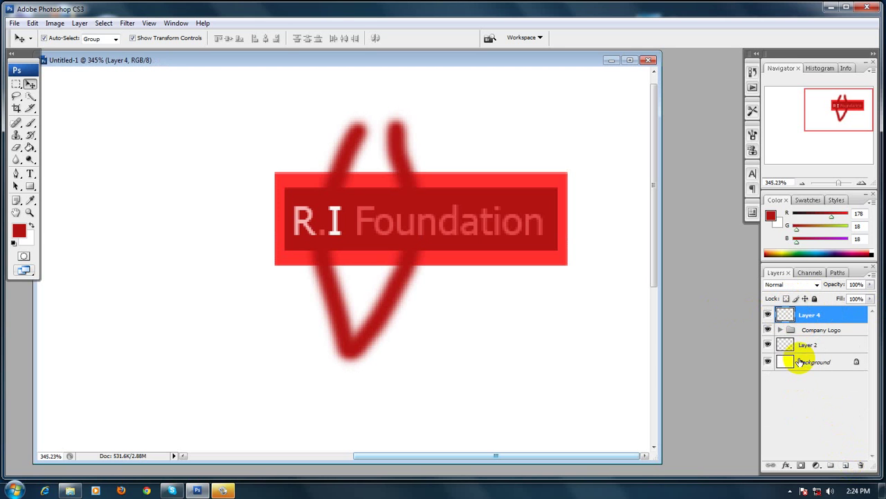
Select Layer 2, add an empty layer above it, and delete that new layer
click(801, 346)
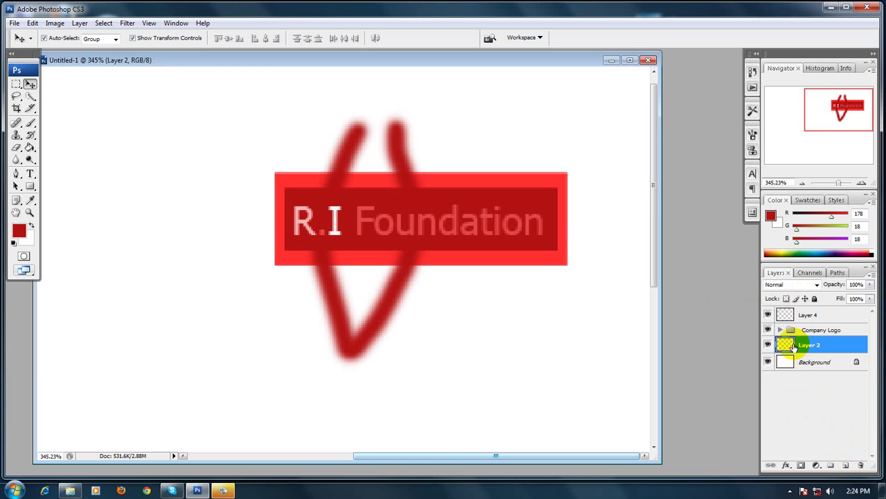
click(848, 465)
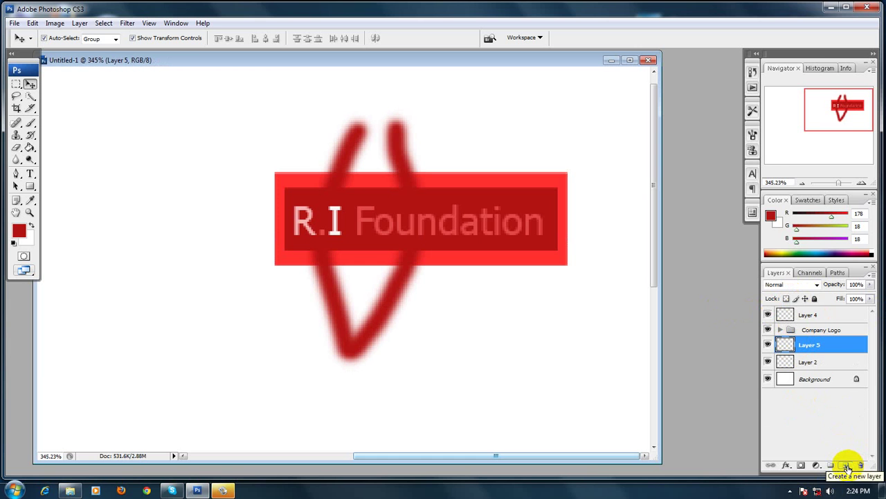
click(861, 465)
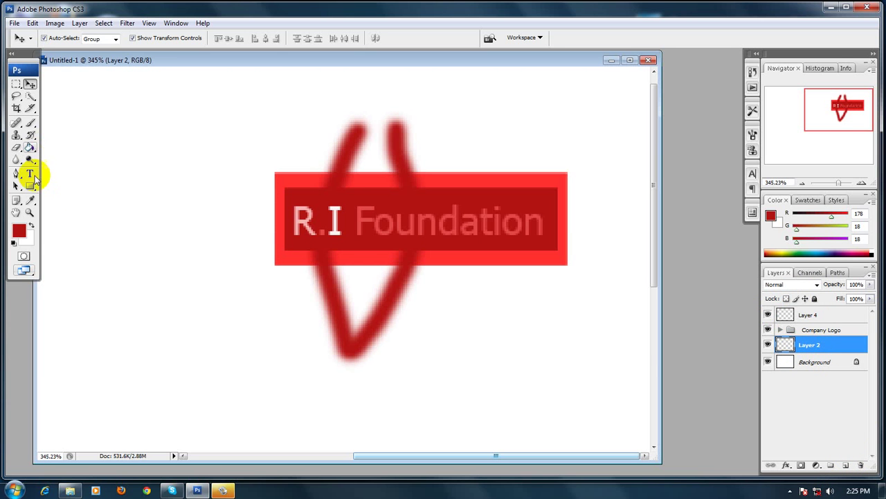
Set the foreground colour to golden brown (R 178, G 131, B 18) and fill Layer 2 with it using the Paint Bucket
click(23, 234)
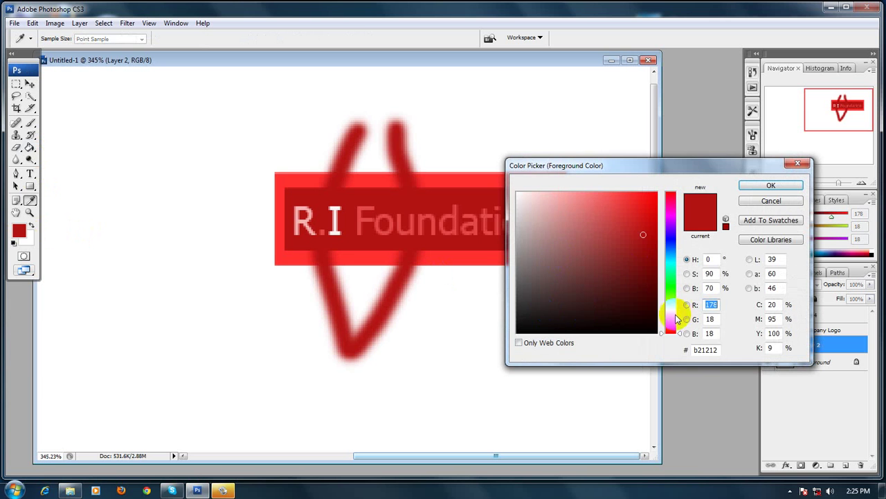
click(672, 316)
click(770, 185)
key(v)
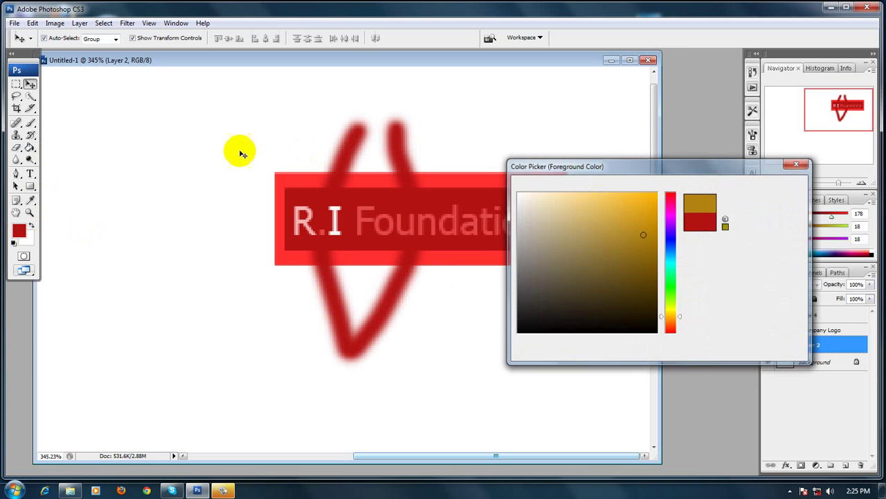
click(30, 148)
click(283, 302)
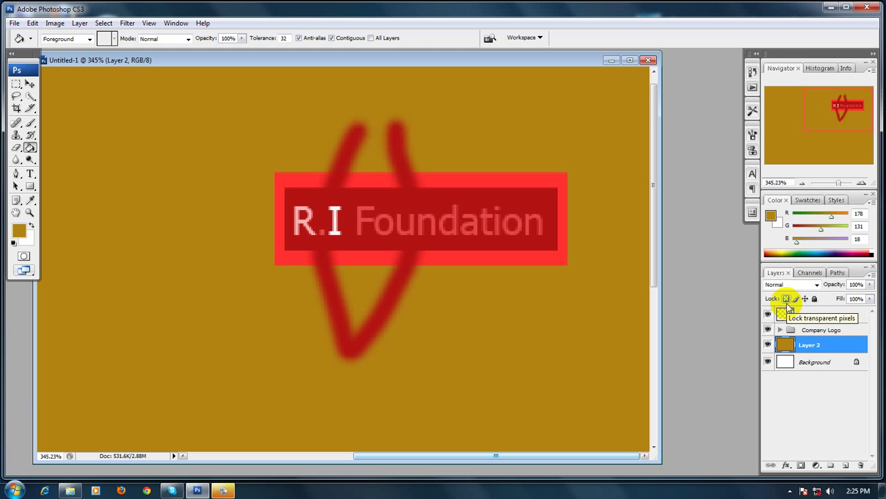
Select the Background layer and add an empty layer between it and the golden brown Layer 2
click(819, 361)
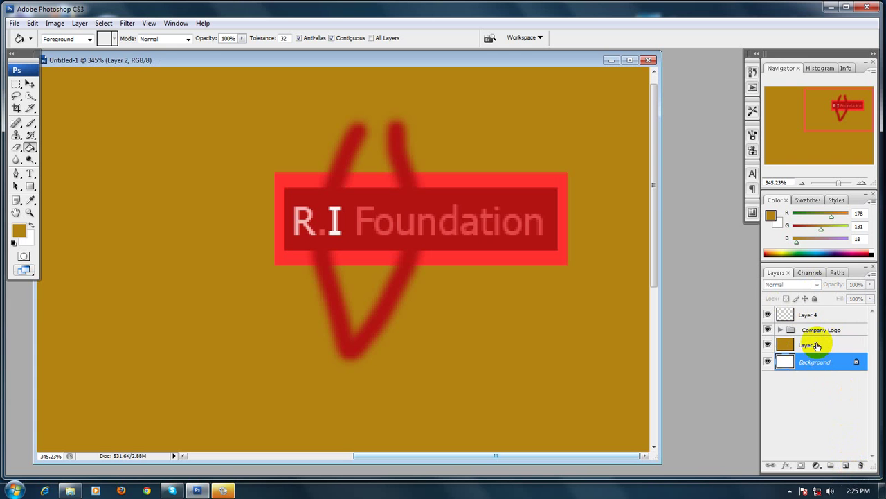
click(817, 345)
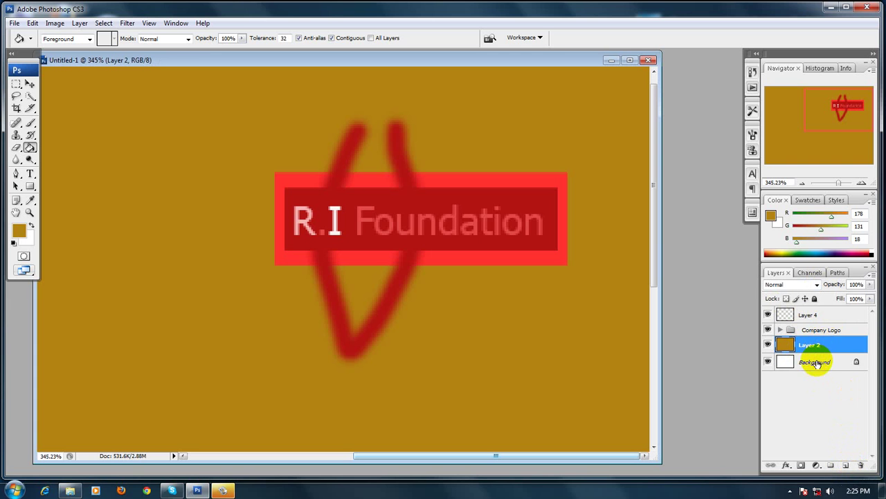
click(811, 363)
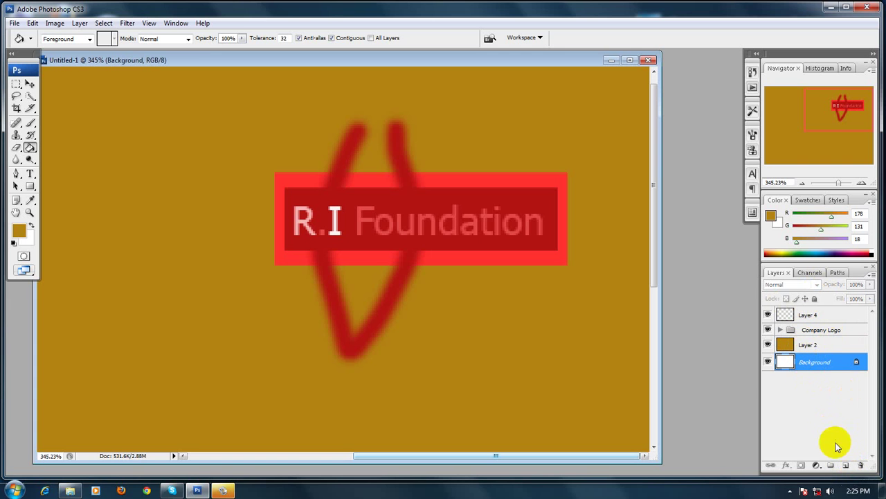
click(845, 465)
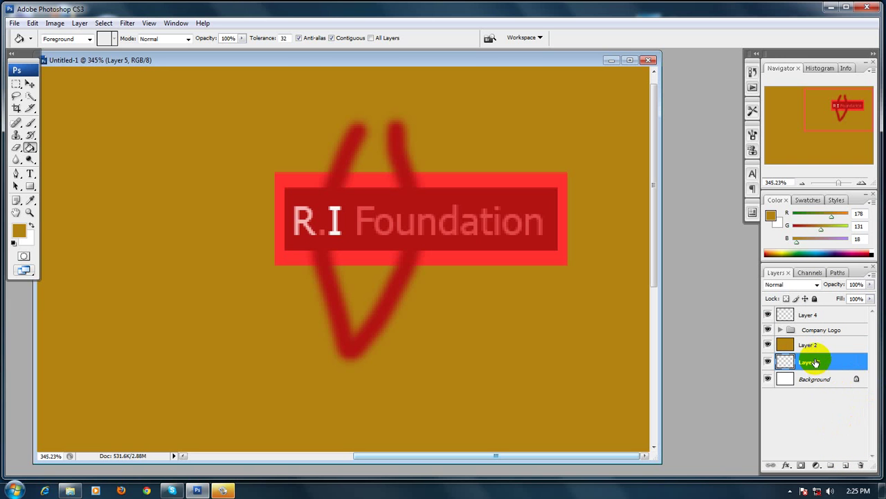
Try to move Layer 5 below the locked Background layer, and select Layer 2
mouse_move(808, 361)
mouse_down()
mouse_move(801, 417)
mouse_move(801, 339)
mouse_move(802, 371)
mouse_up()
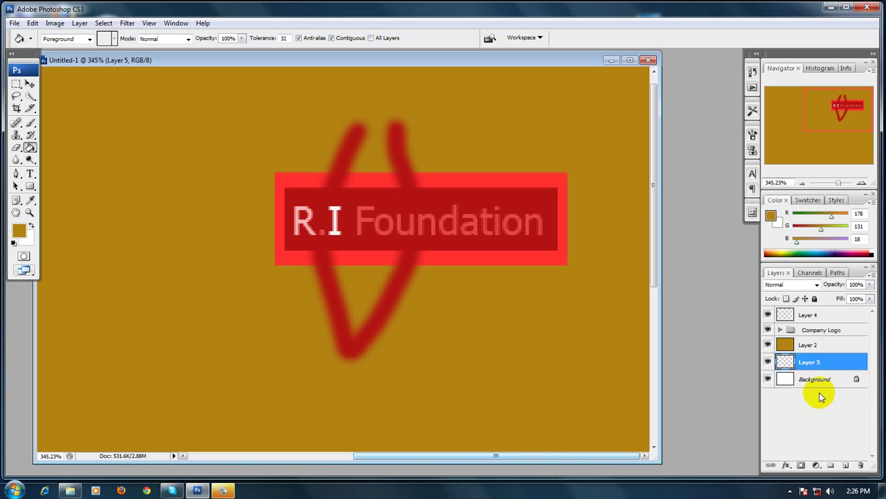
click(857, 381)
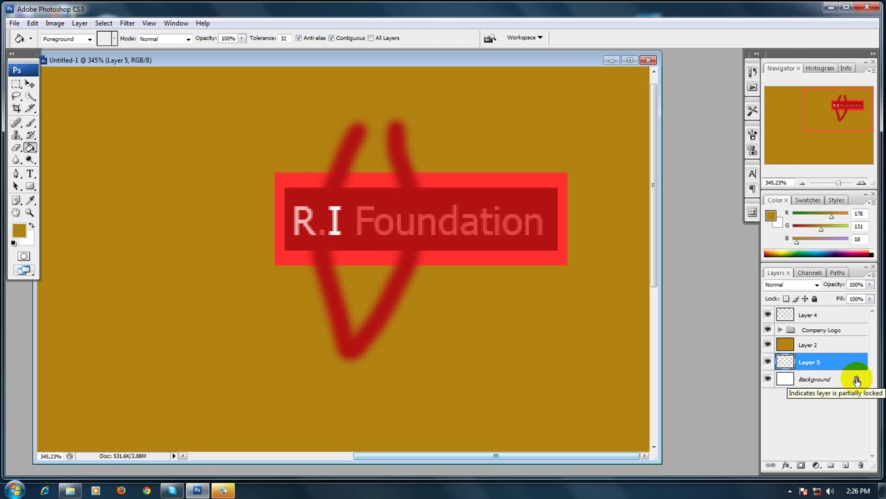
click(814, 350)
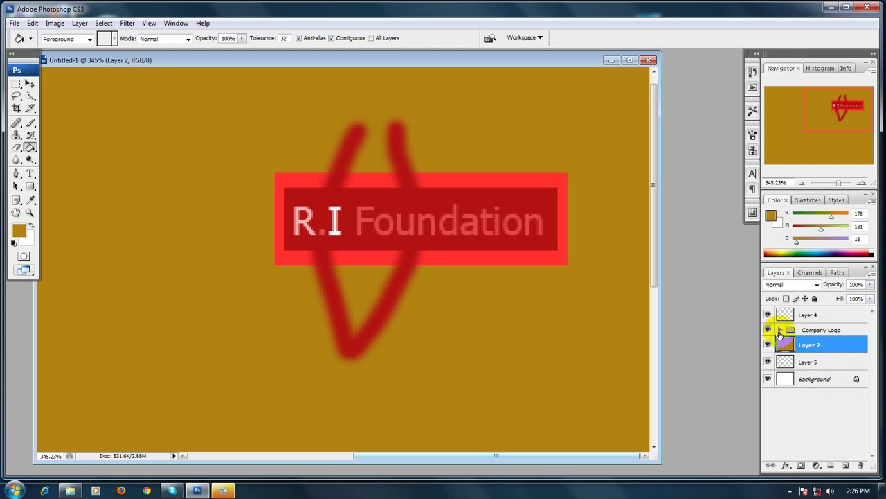
Expand the Company Logo group and set the Move tool's Auto-Select option to Layer
click(781, 331)
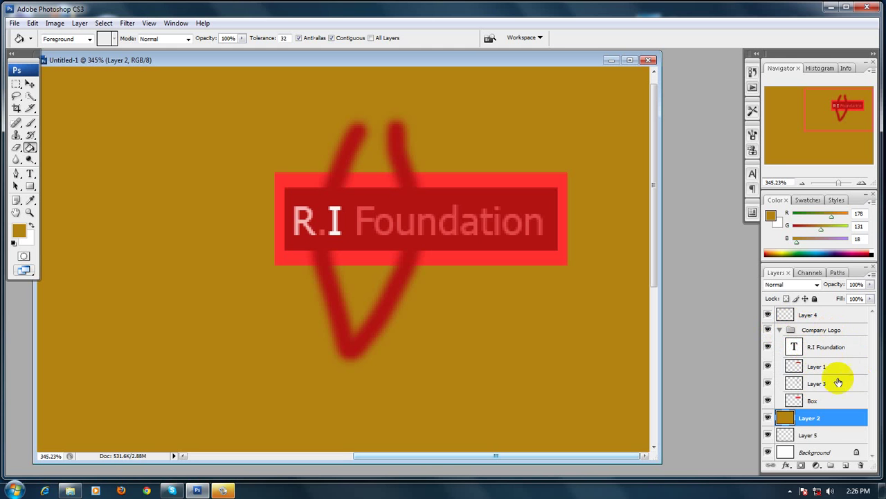
click(401, 167)
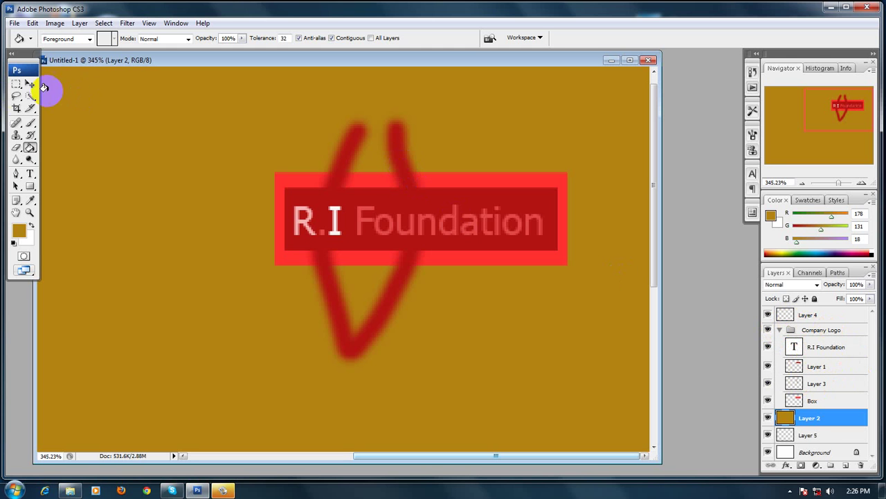
click(30, 84)
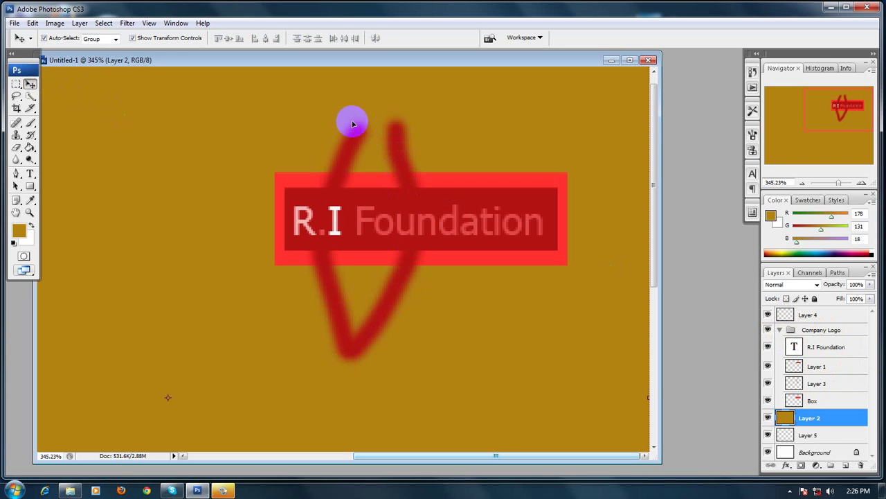
click(92, 39)
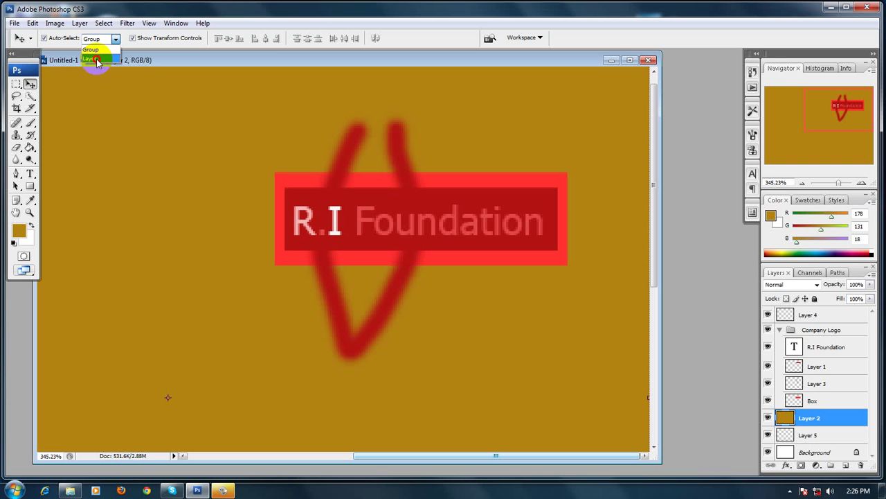
click(97, 61)
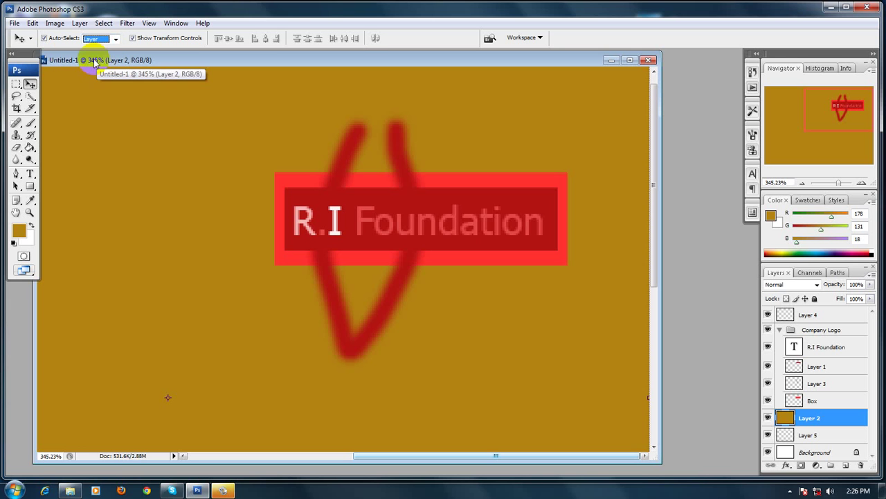
Shift the red V-shaped stroke to the right across the logo, and delete its layer, Layer 3, from the Company Logo group
click(354, 135)
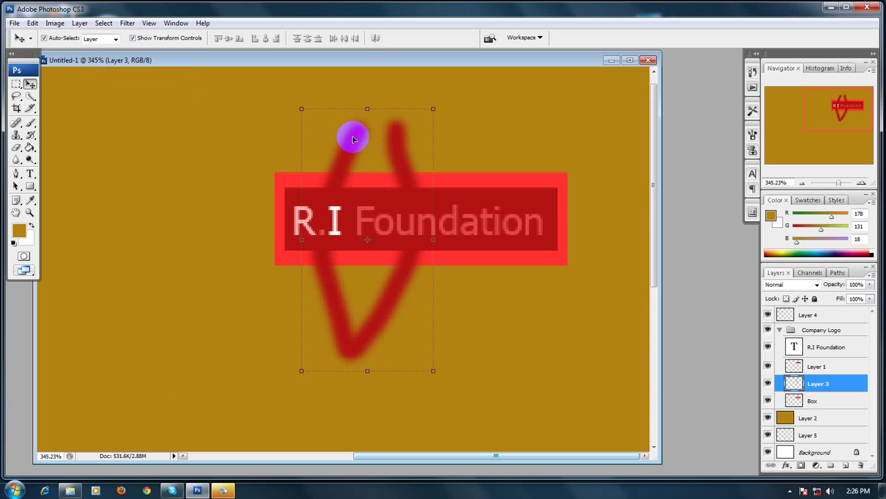
mouse_move(358, 131)
mouse_down()
mouse_move(428, 135)
mouse_move(414, 116)
mouse_up()
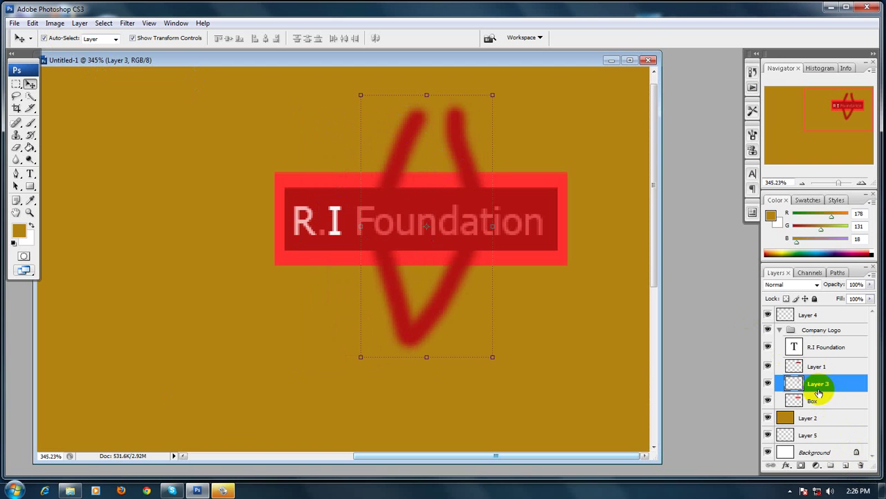
drag(817, 386, 862, 464)
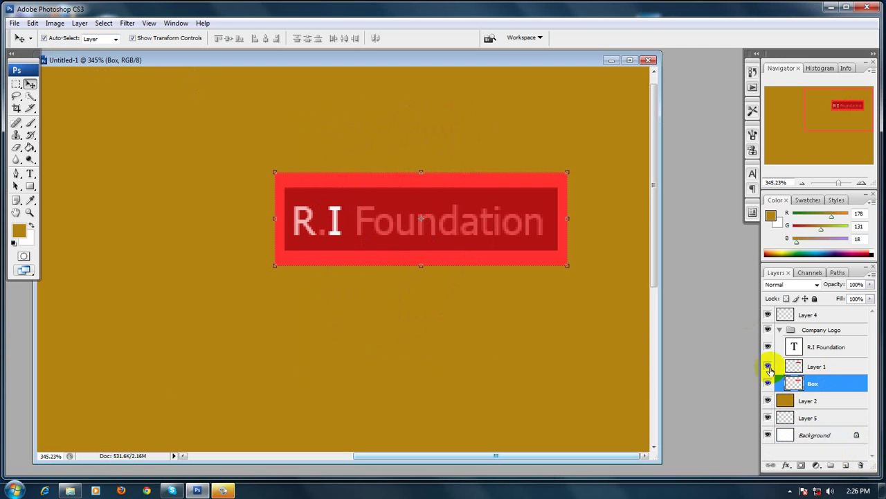
click(780, 330)
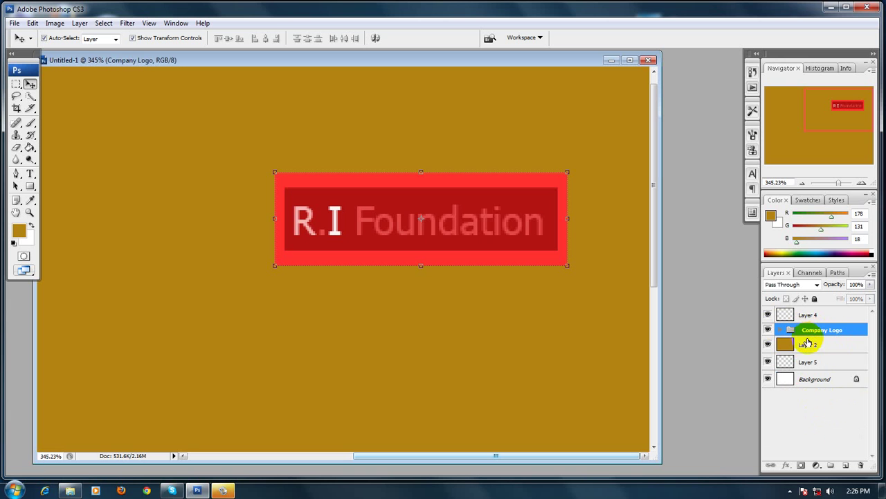
Unlock the Background layer by discarding its lock, and clear the layer selection
click(812, 380)
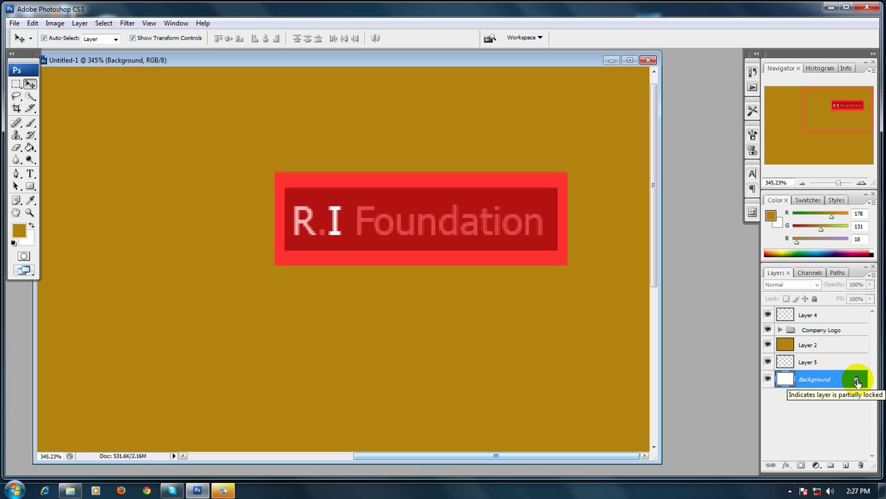
drag(857, 382, 858, 411)
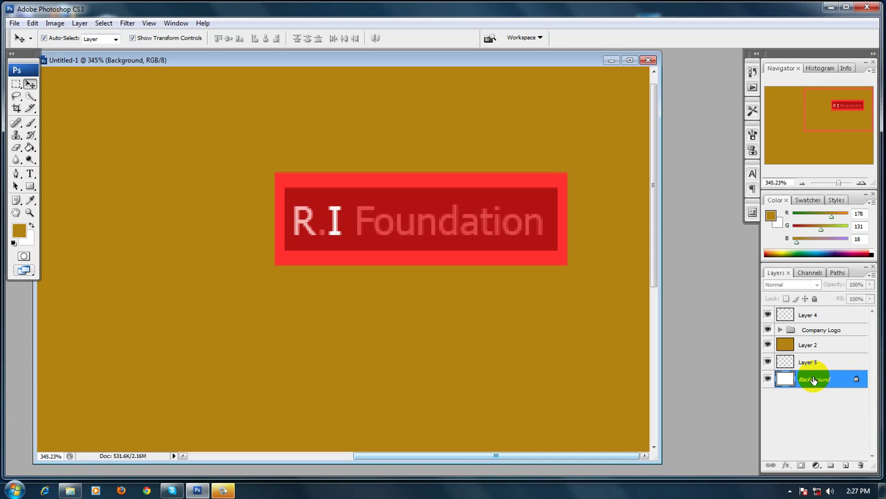
drag(813, 378, 833, 384)
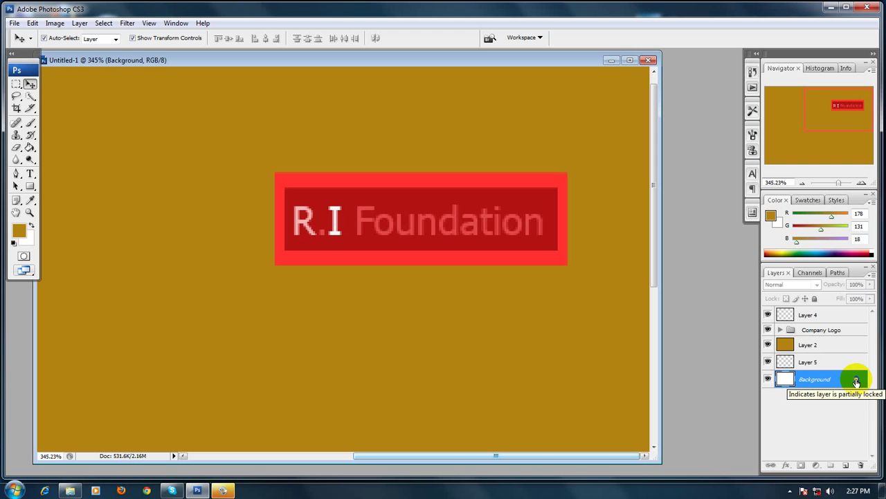
drag(857, 381, 865, 464)
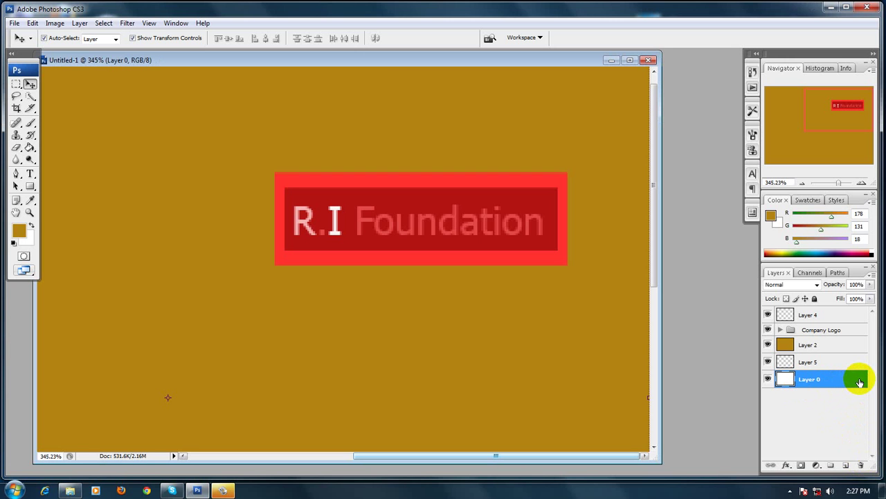
click(811, 406)
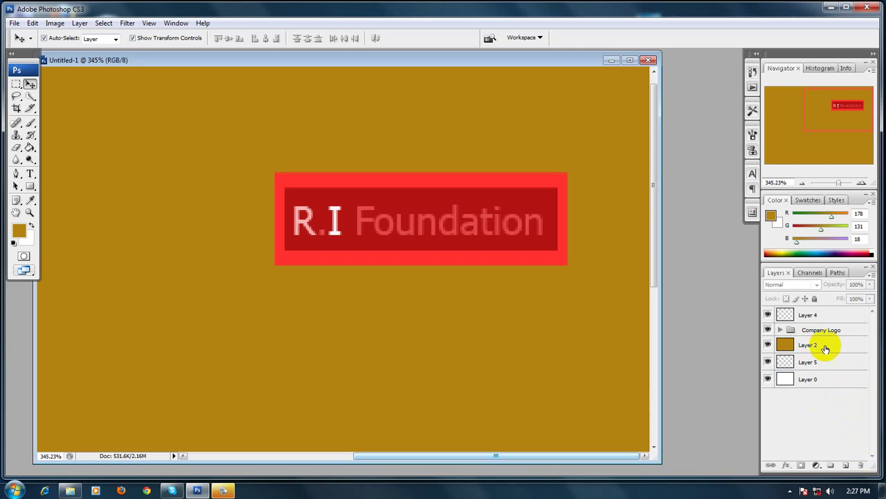
Move the golden brown Layer 2 to the very bottom of the layer stack, beneath Layer 0
click(823, 345)
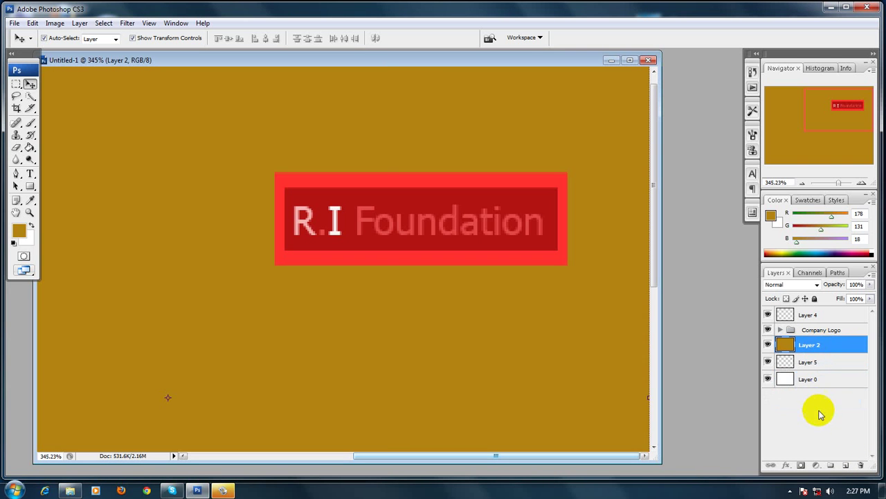
key(ctrl+shift+bracketleft)
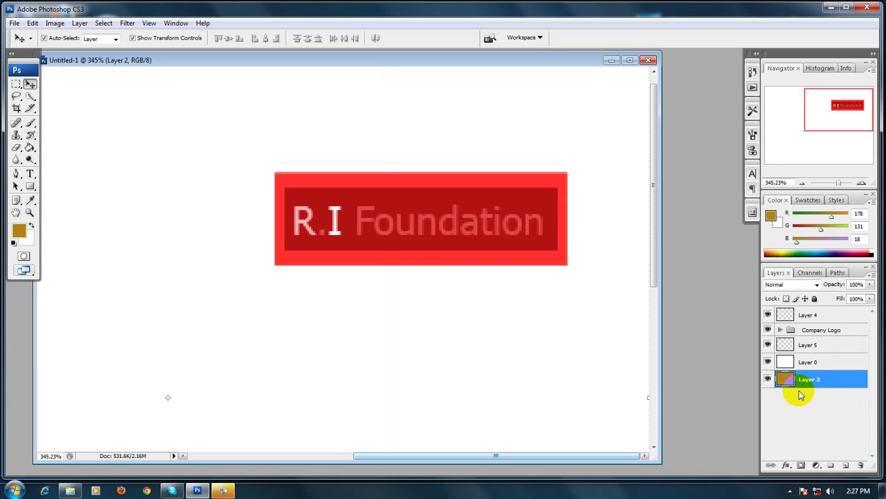
key(alt+BackSpace)
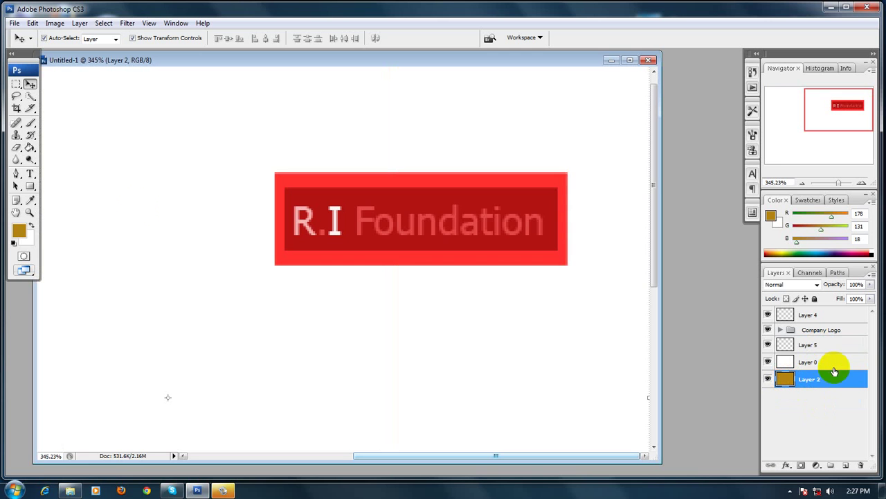
On the white Layer 0, make a rectangular marquee selection from the canvas's upper-left corner across about half its width
double_click(29, 213)
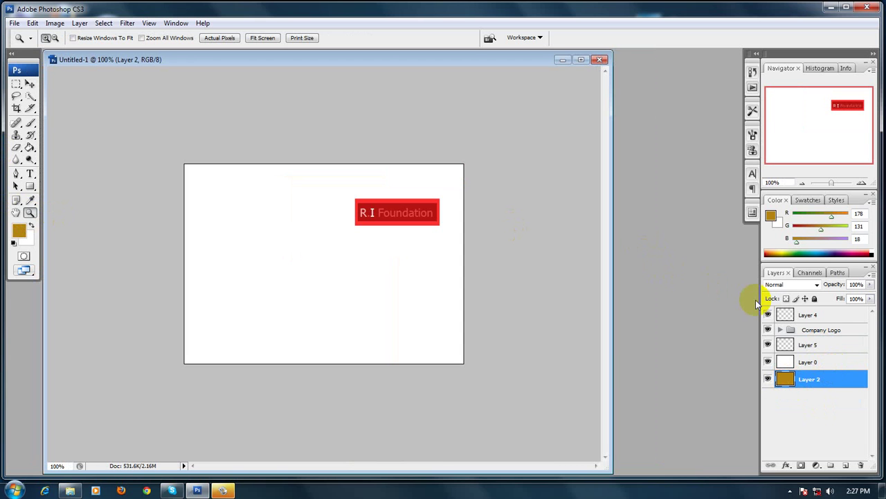
click(806, 364)
click(808, 382)
click(783, 363)
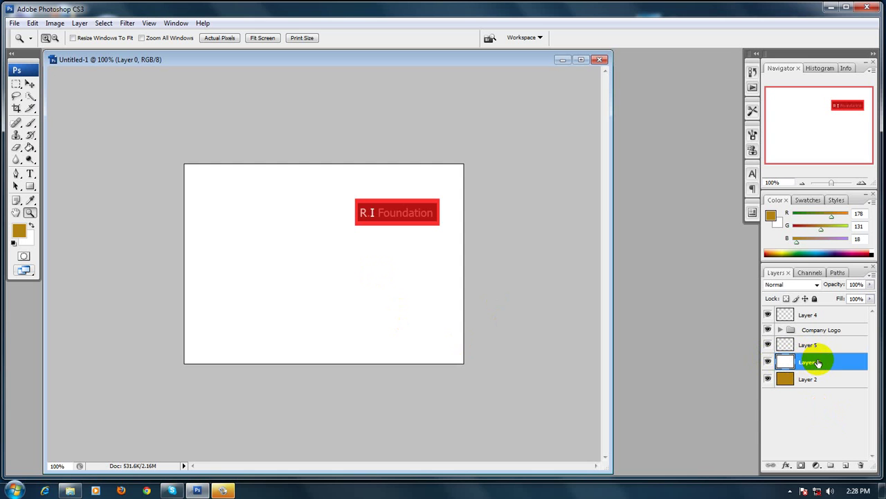
click(16, 84)
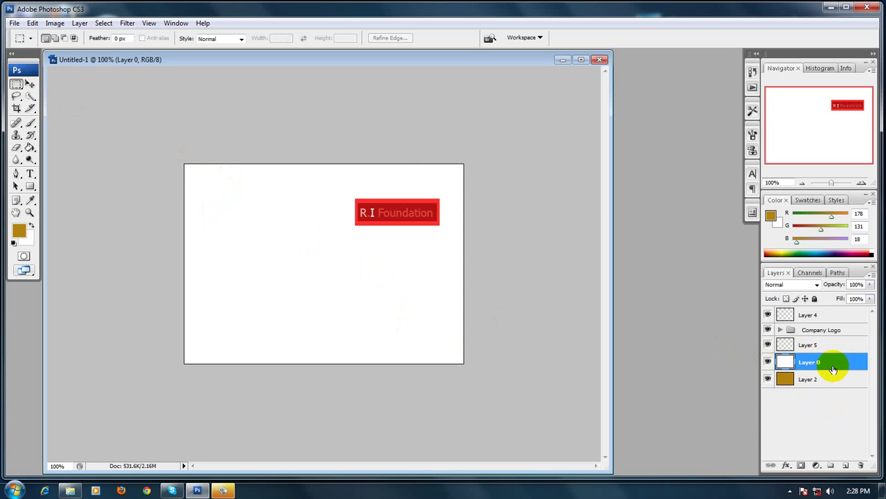
drag(184, 164, 331, 328)
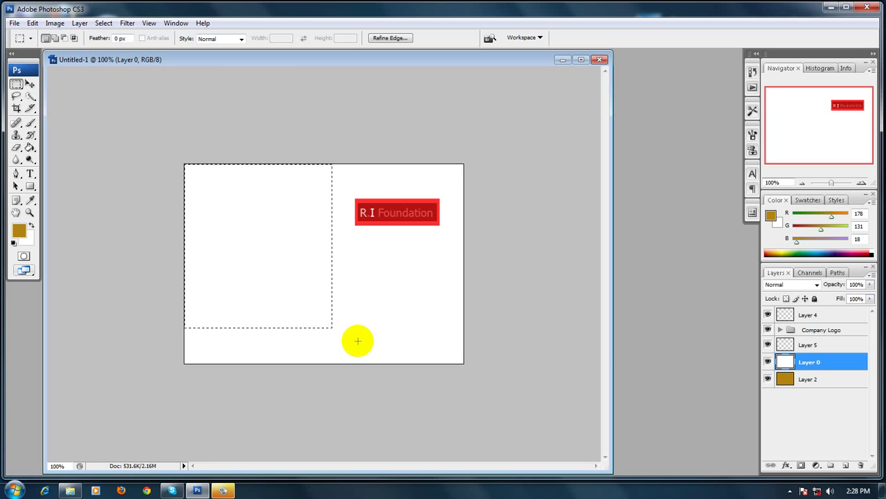
Rename Layer 0 as "back"
double_click(808, 361)
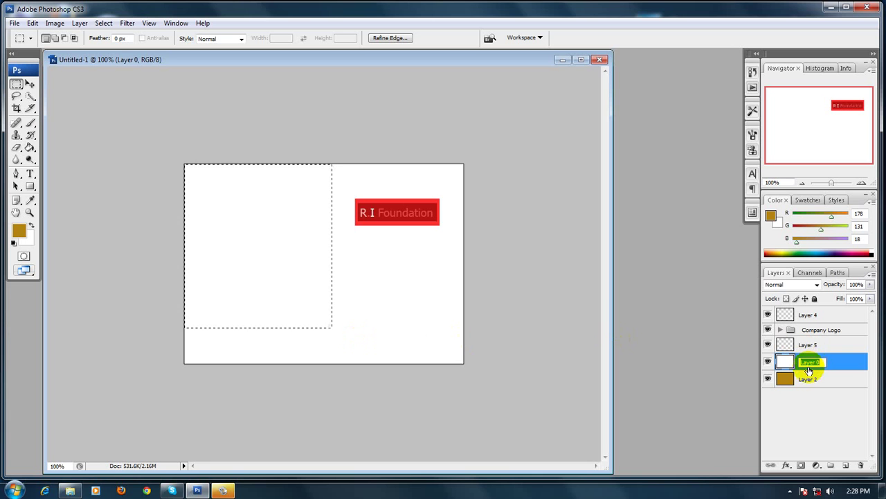
text(back)
key(Return)
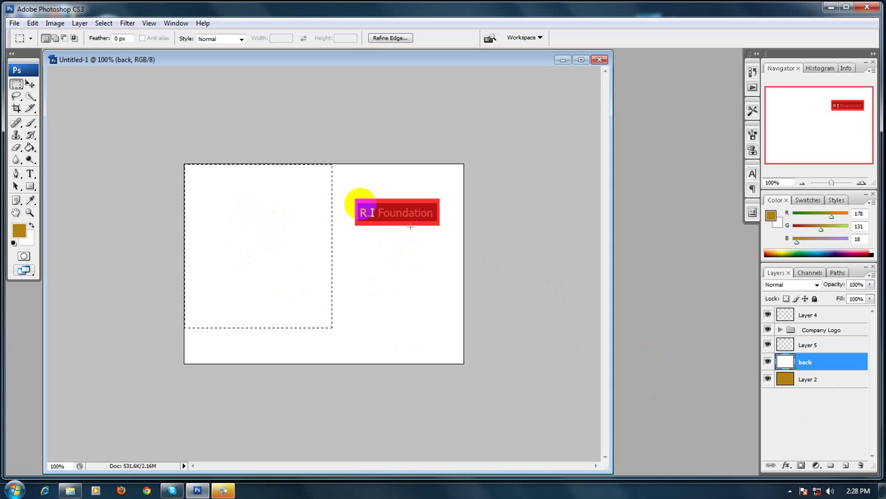
Move the rectangular selection to the right behind the logo, fill it with golden brown on the back layer, and deselect
drag(256, 228, 396, 275)
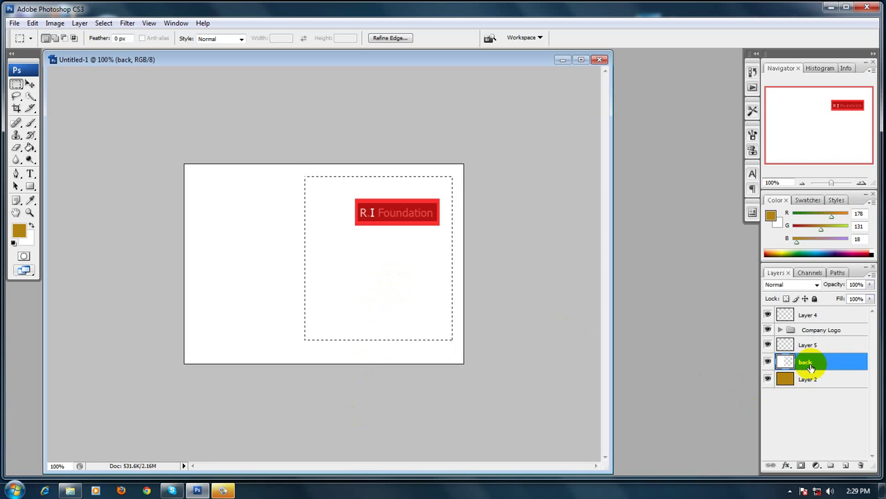
key(alt+BackSpace)
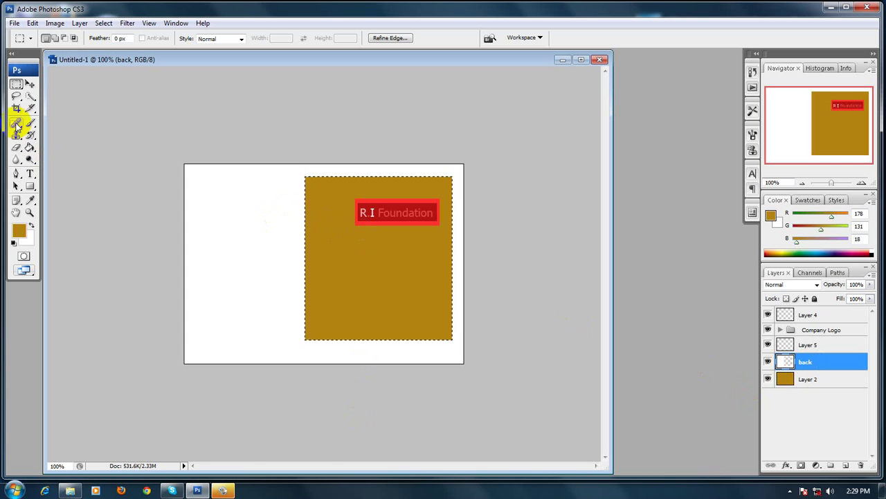
key(ctrl+d)
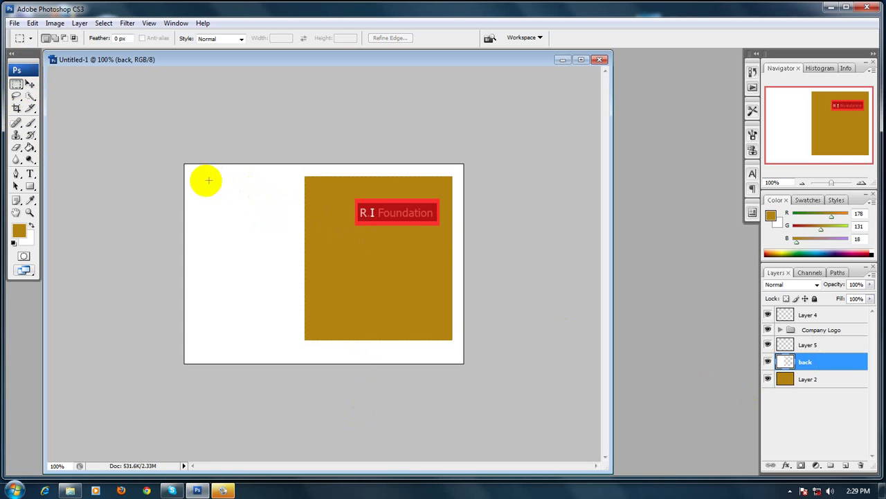
Select a tall rectangle in the white area left of the brown block, fill it with golden brown on the back layer, and deselect
drag(201, 179, 286, 342)
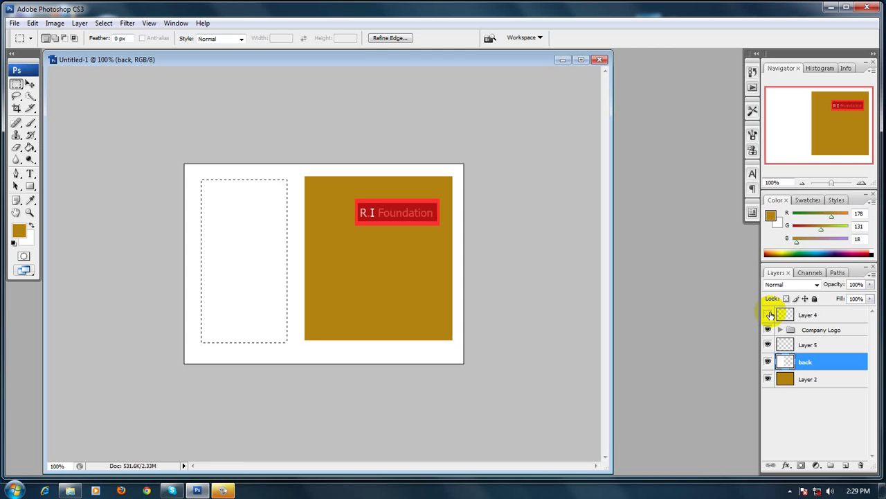
click(807, 315)
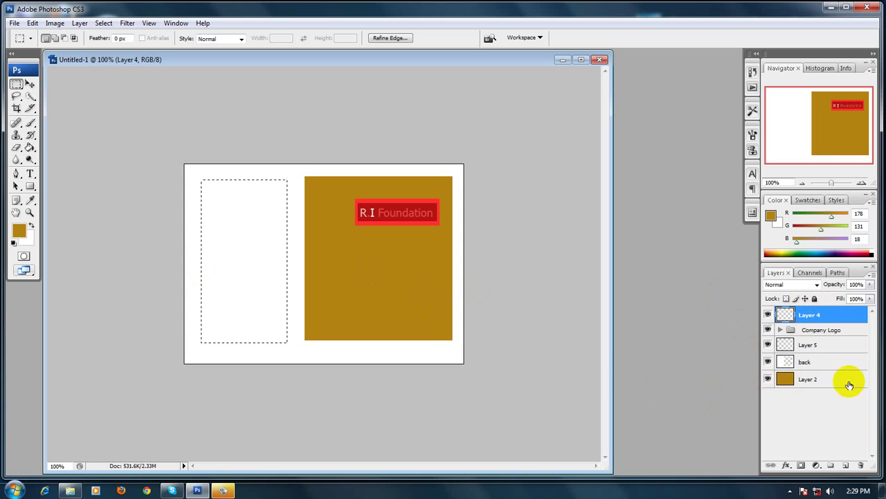
click(788, 360)
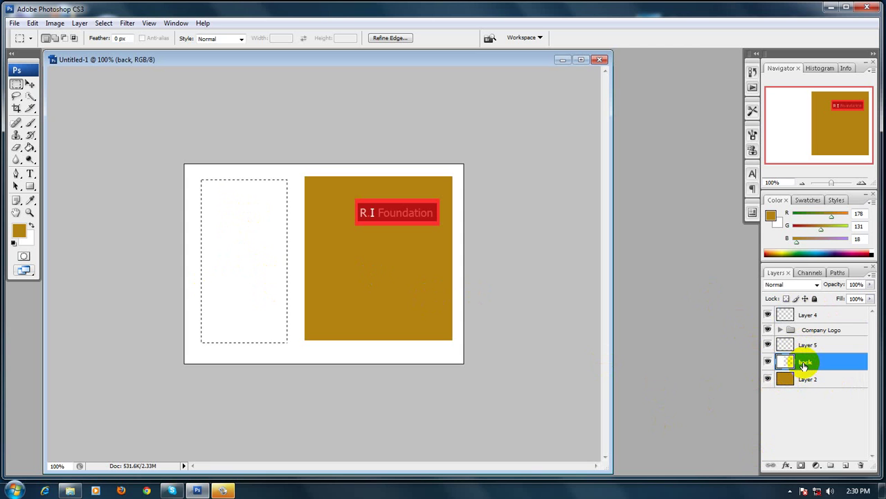
key(alt+BackSpace)
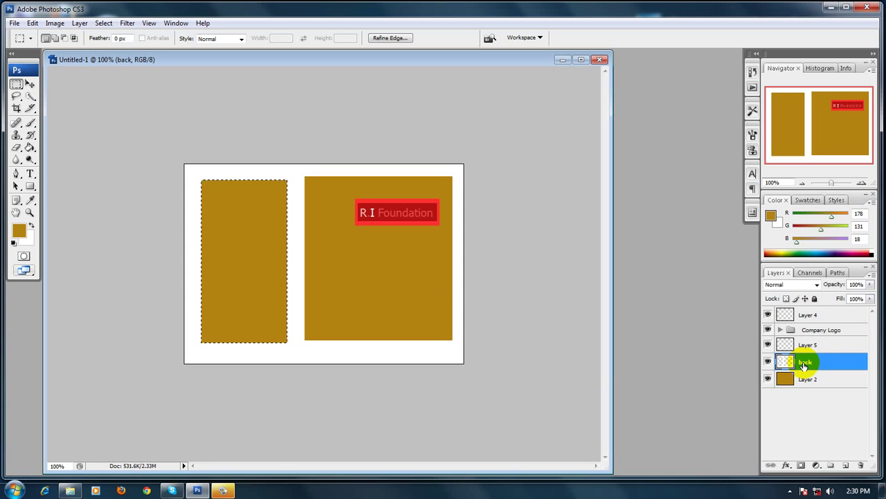
key(ctrl+d)
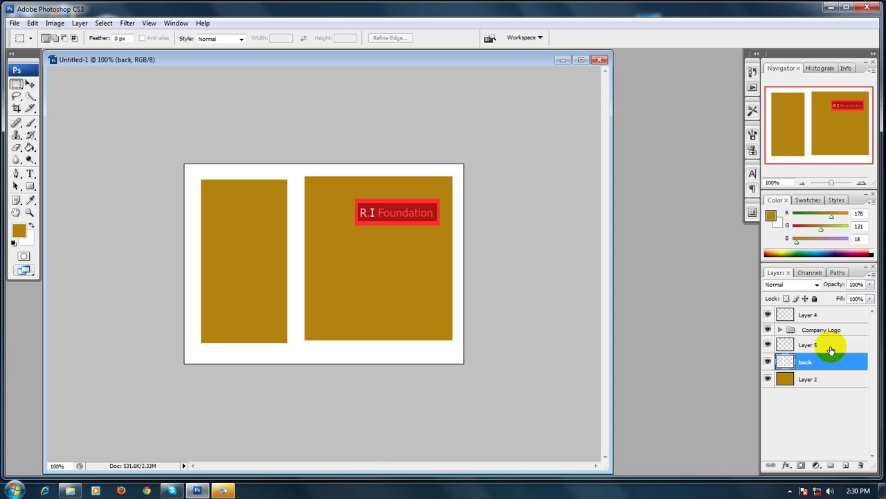
Delete the whole Company Logo group and undo the deletion
drag(309, 183, 405, 212)
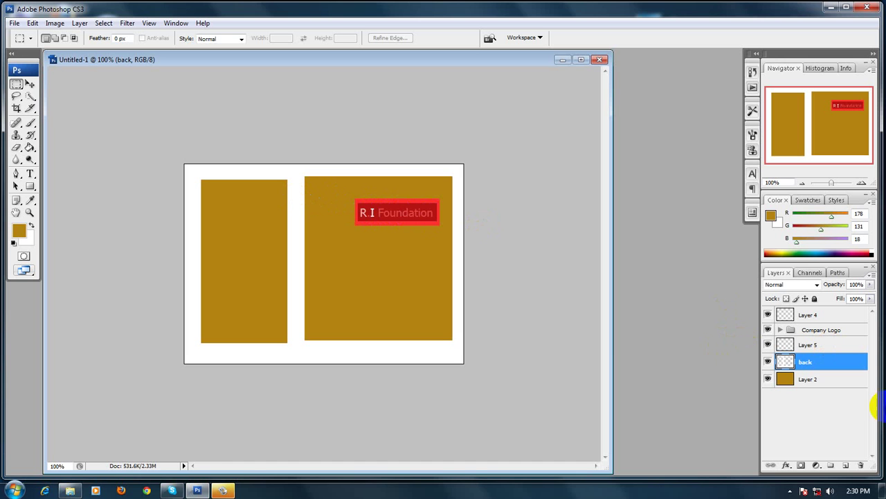
click(829, 330)
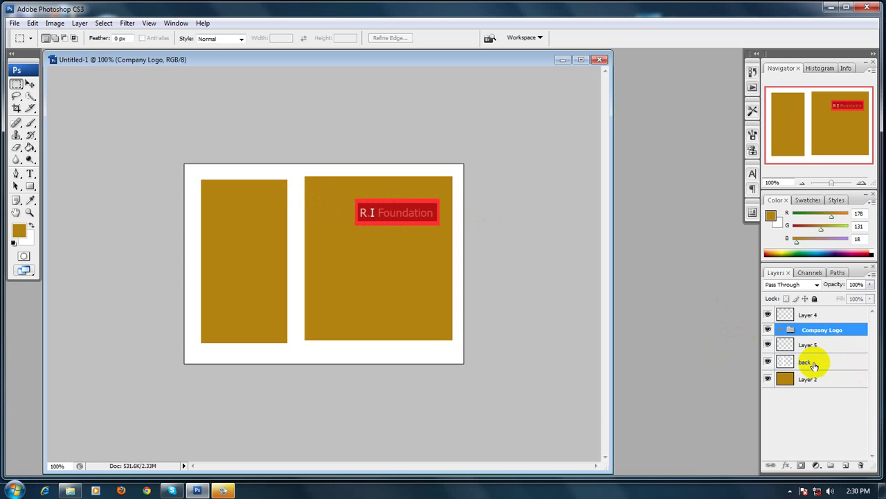
click(836, 331)
drag(836, 331, 857, 462)
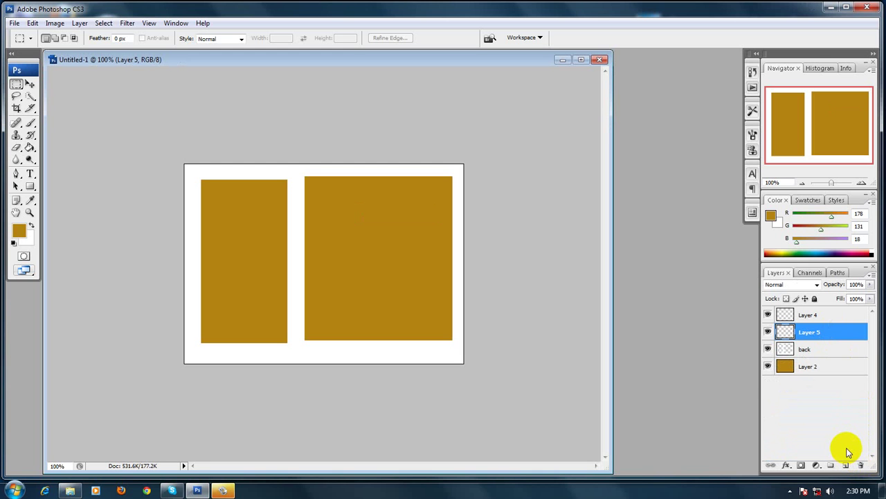
key(ctrl+alt+z)
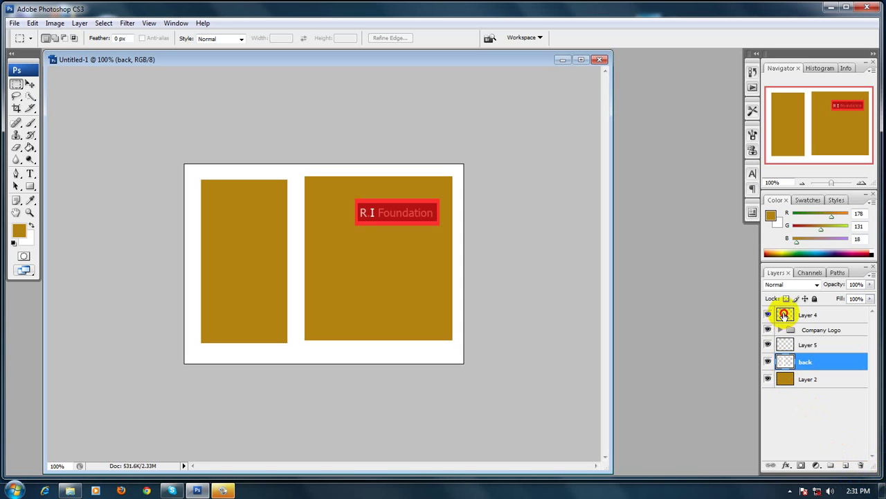
Set the foreground colour to light blue #4e80ff and fill the whole of Layer 4 with it using the Paint Bucket
click(786, 315)
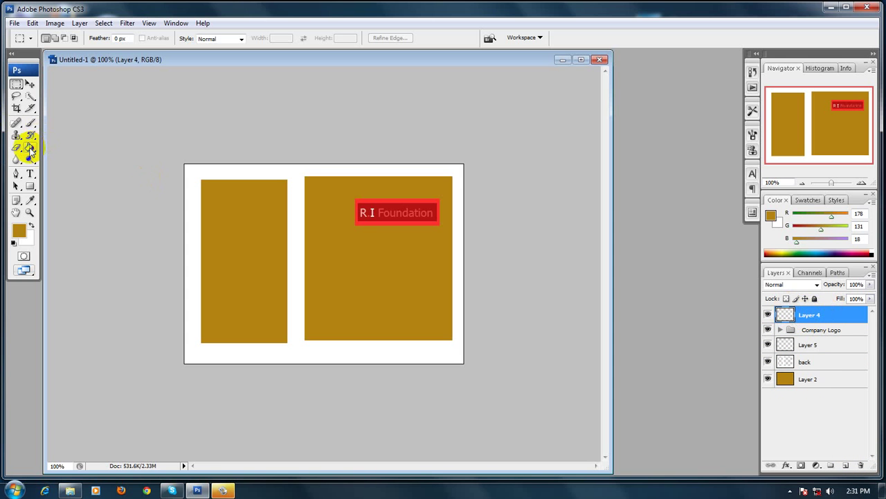
drag(30, 147, 60, 158)
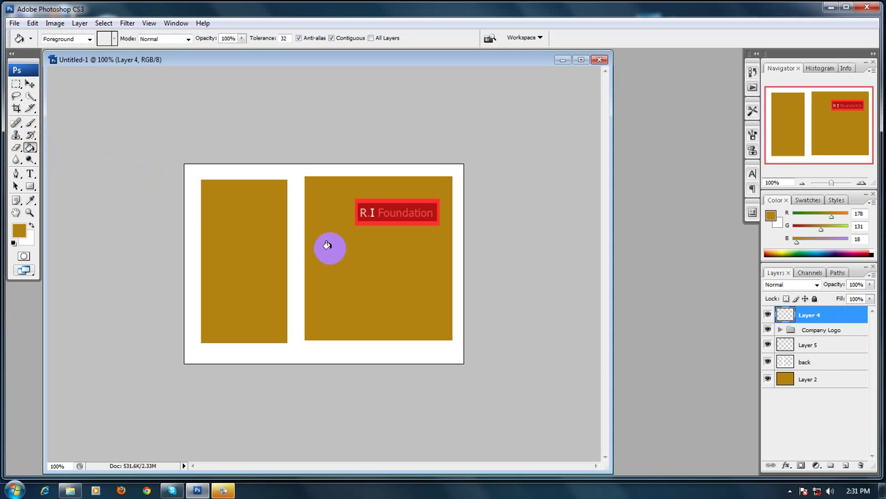
click(18, 231)
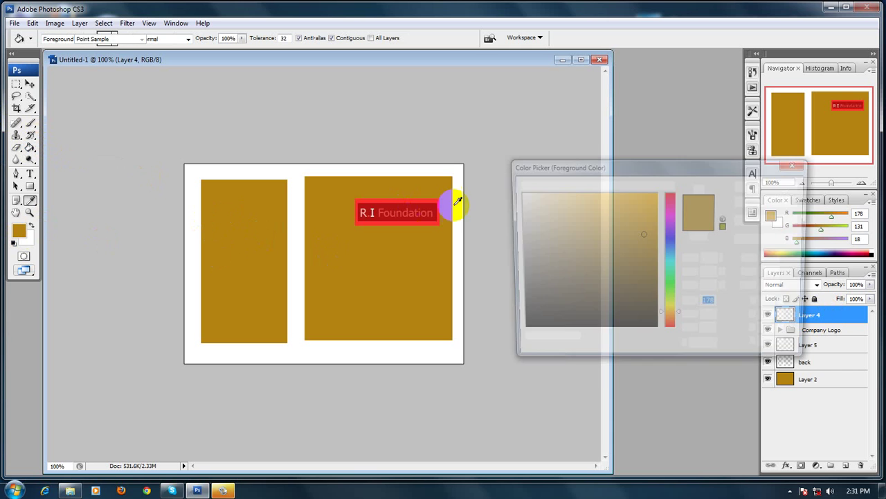
click(670, 245)
click(604, 188)
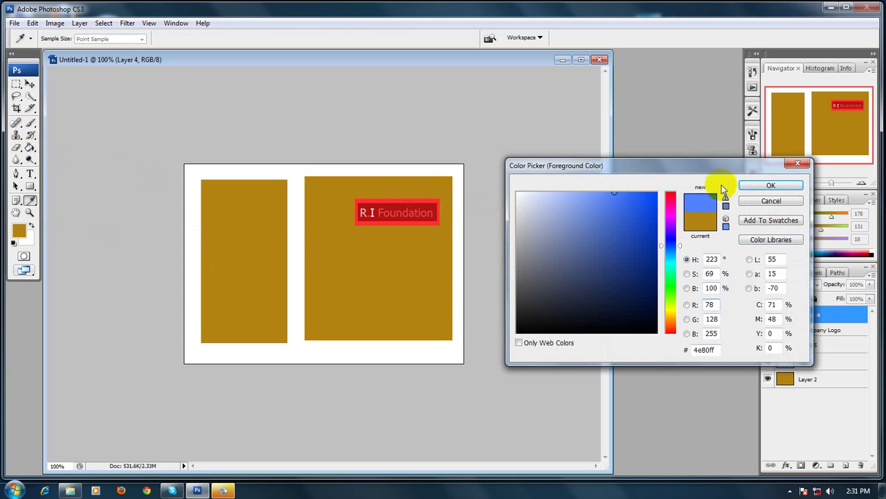
click(752, 186)
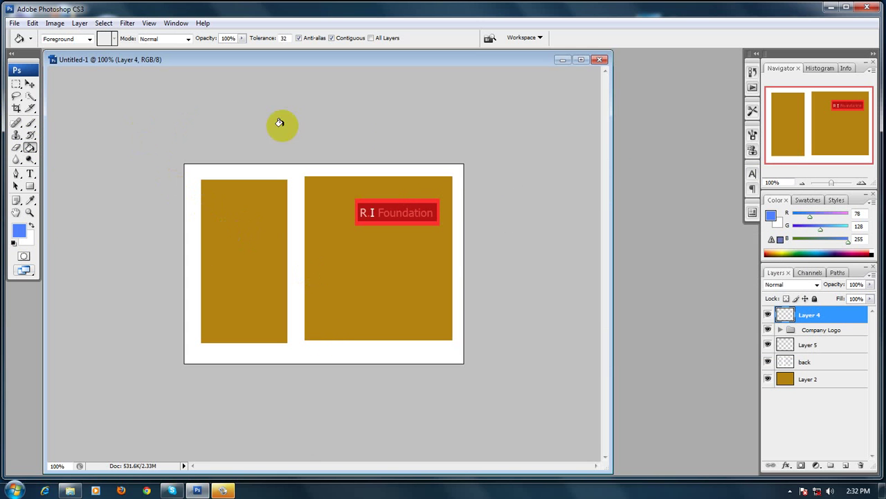
click(257, 229)
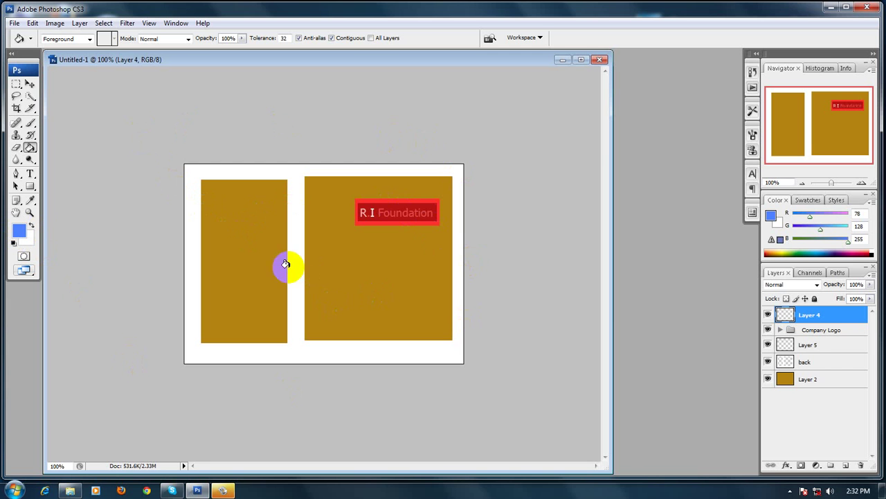
click(279, 255)
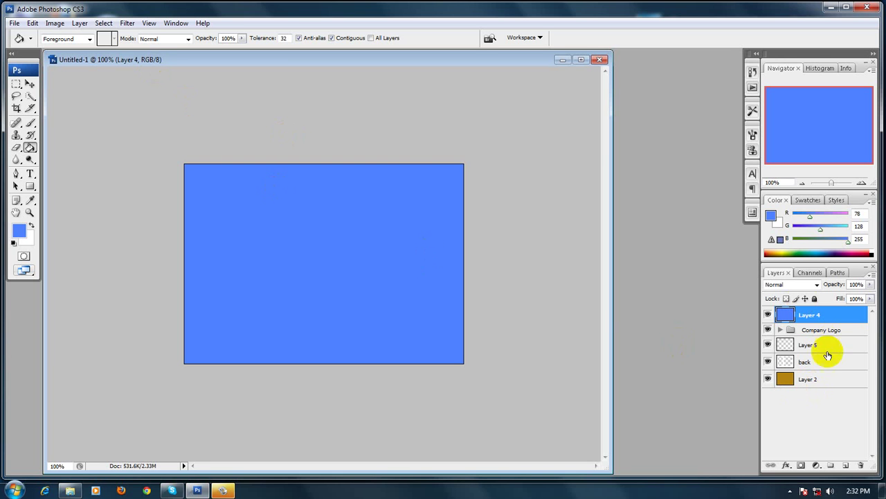
Rename Layer 4 as "top"
double_click(812, 313)
text(top)
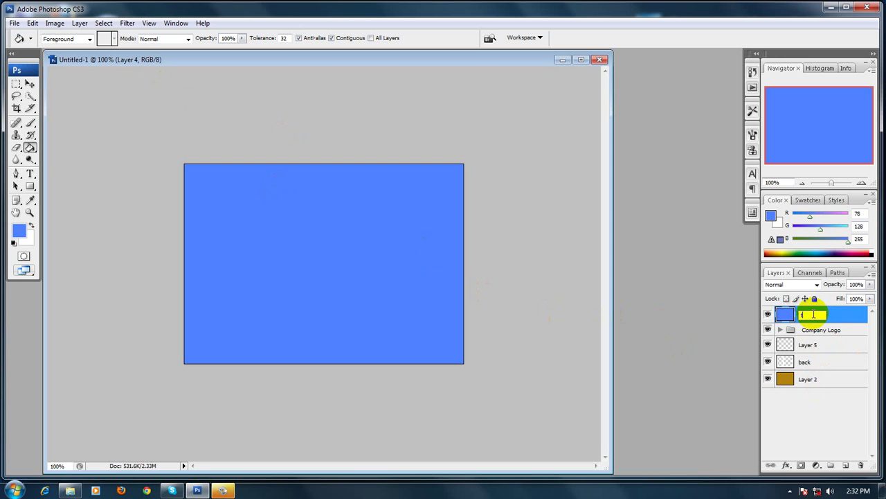
key(Return)
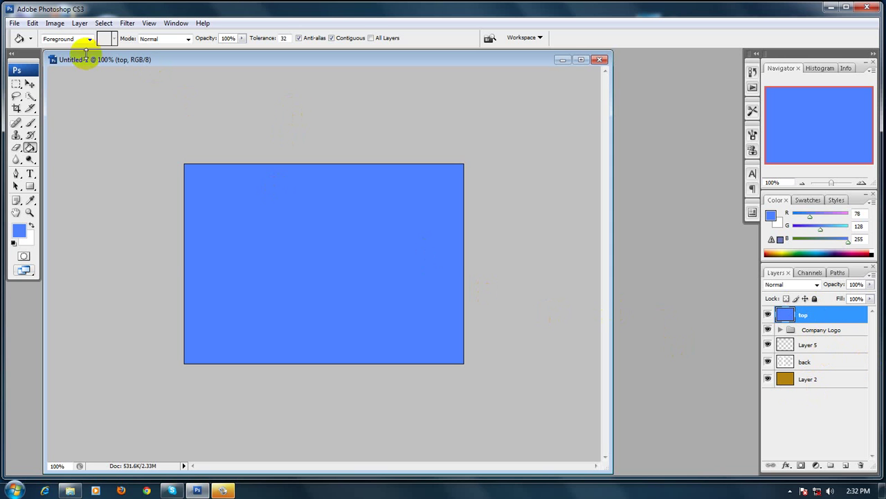
Shrink the blue top layer to about 60.8% height from its upper edge, keeping its lower edge in place, and apply the transformation
click(30, 84)
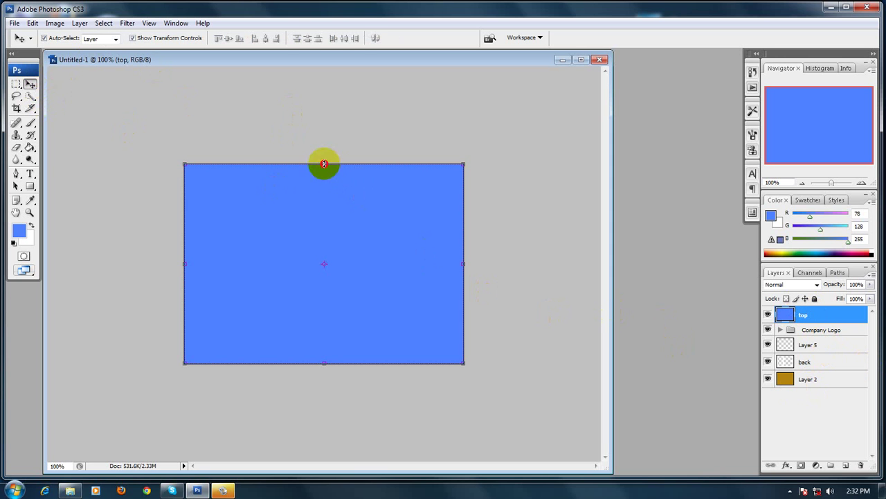
drag(323, 164, 336, 254)
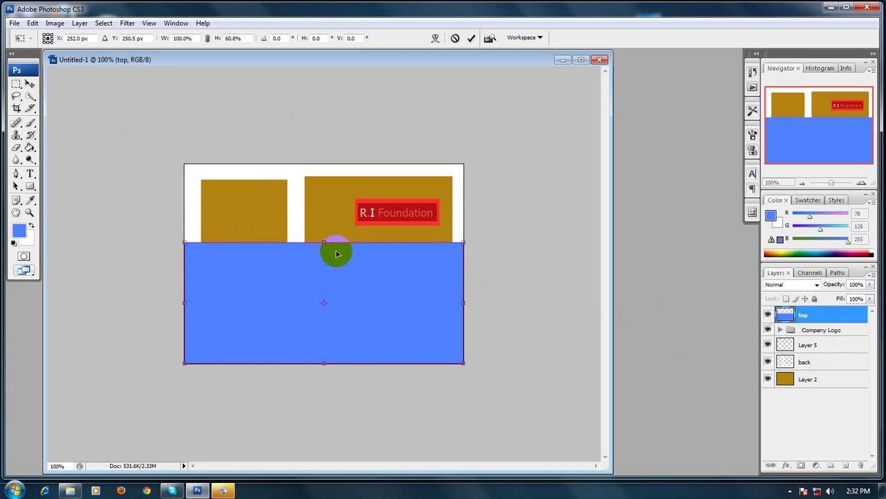
double_click(385, 270)
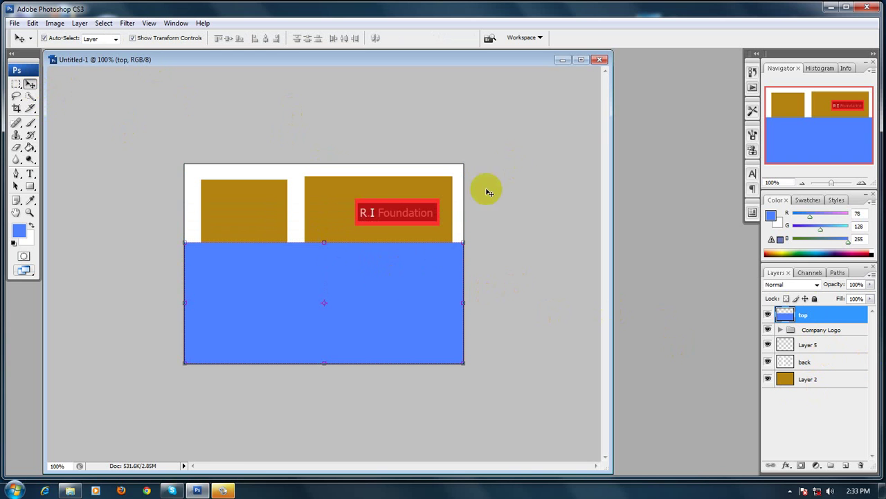
click(351, 279)
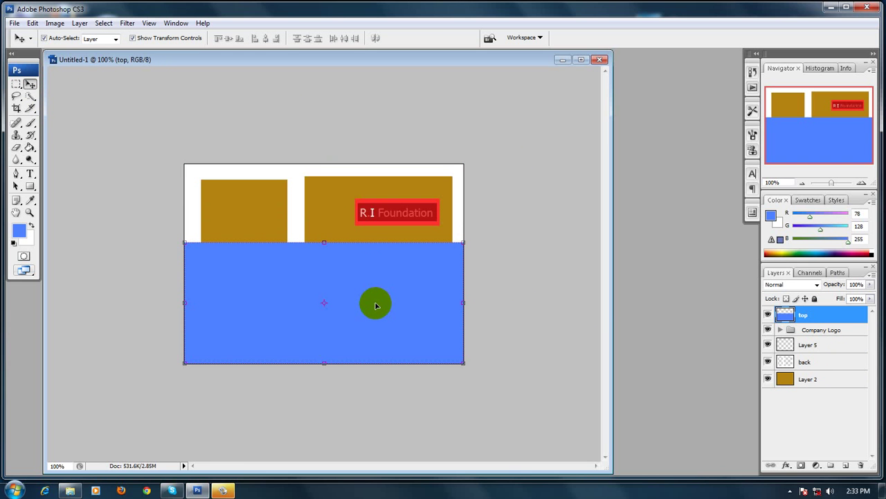
click(29, 173)
drag(243, 297, 226, 314)
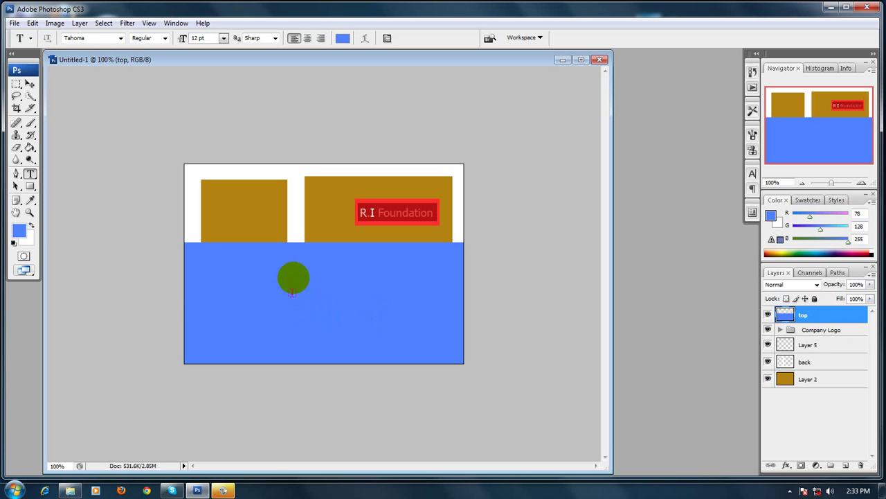
click(29, 84)
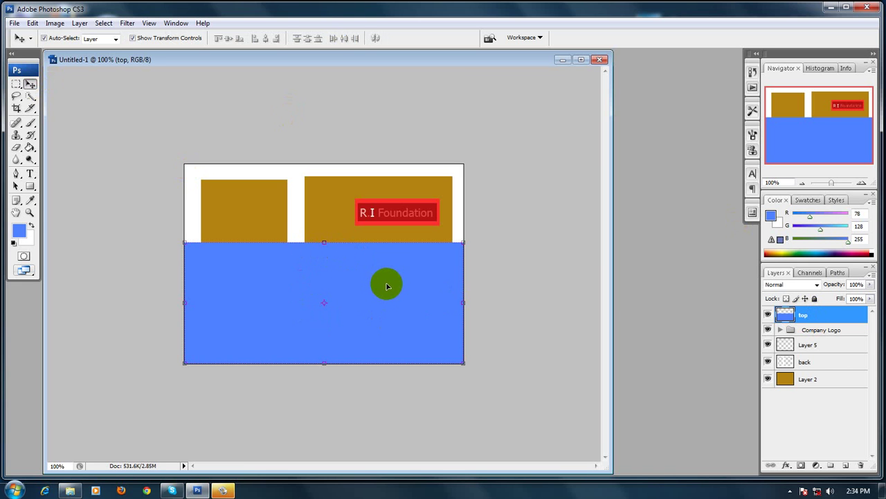
Add the placeholder text "dlfklkf;lk;lfdk;lk;ldfkfd" directly above Layer 2, placed over the blue area
click(811, 380)
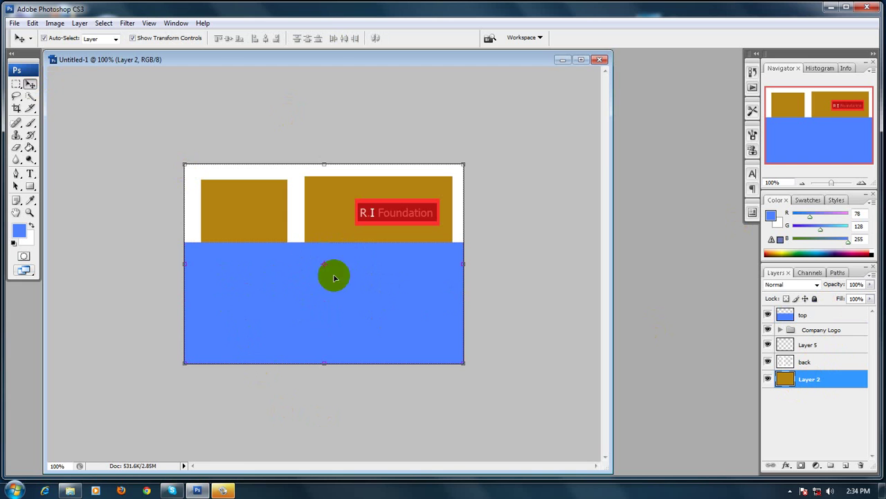
click(30, 173)
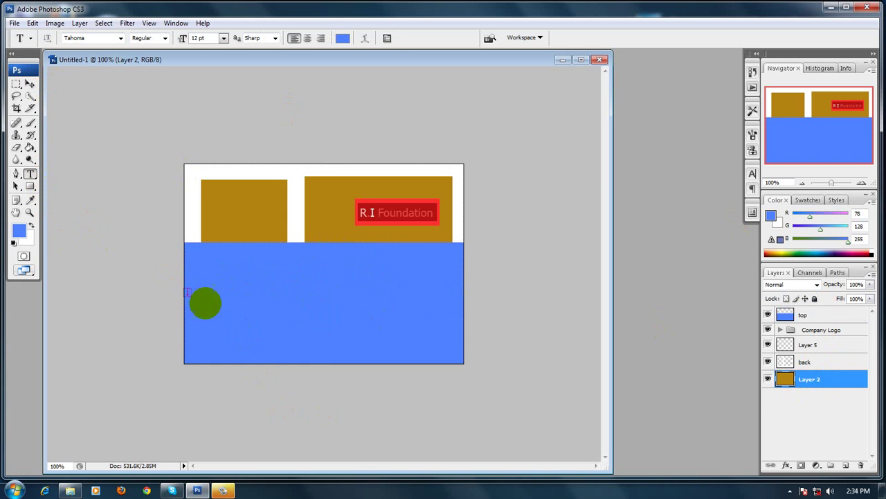
click(234, 306)
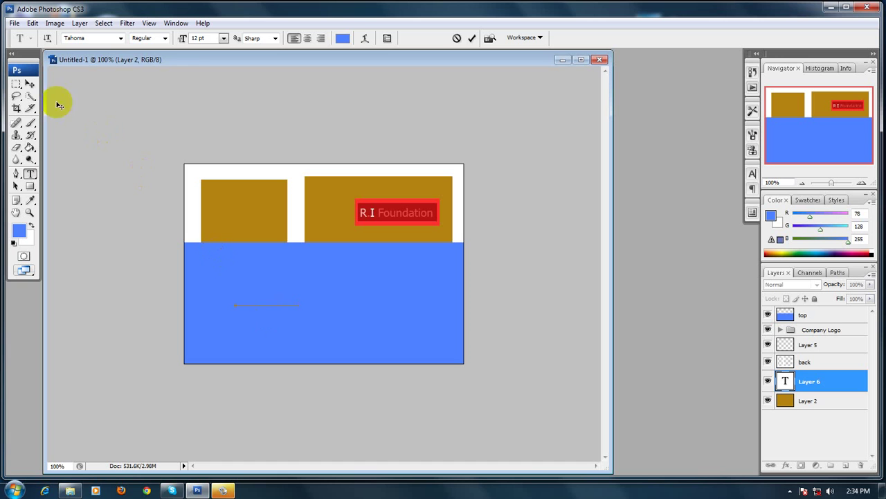
click(30, 84)
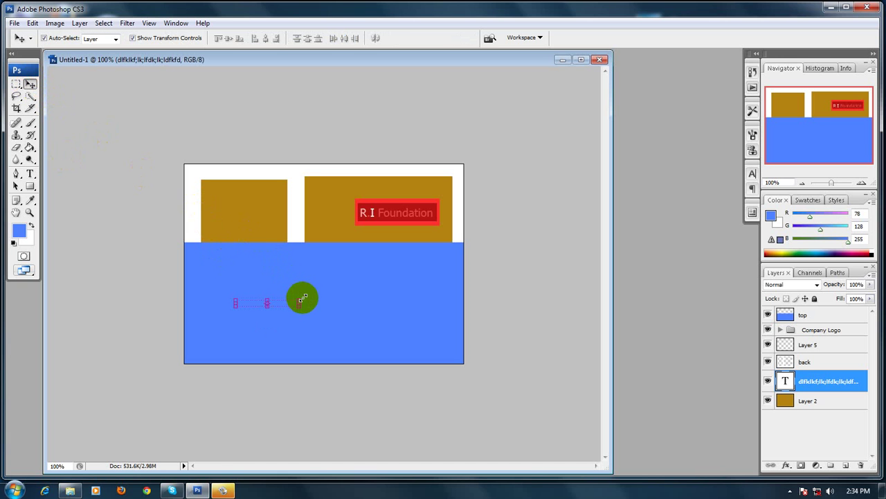
Scale the placeholder text up to about 244.2% and move its layer above the top layer
key(ctrl+t)
drag(299, 297, 386, 253)
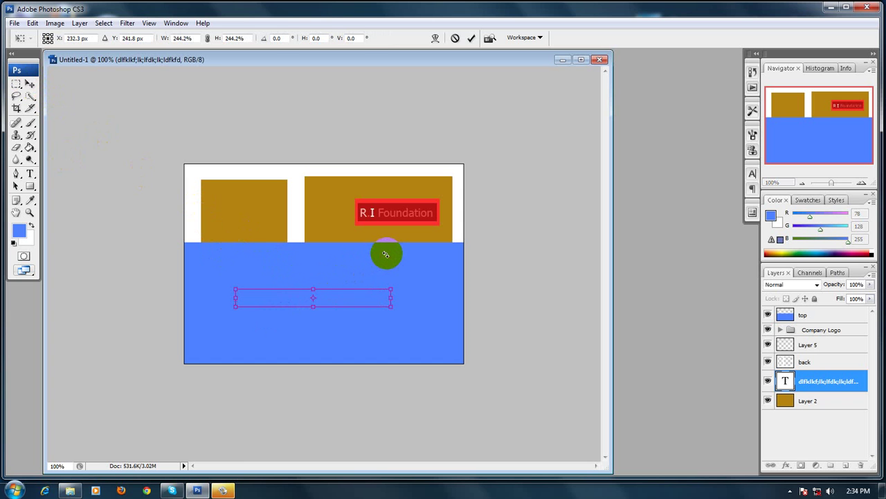
key(Return)
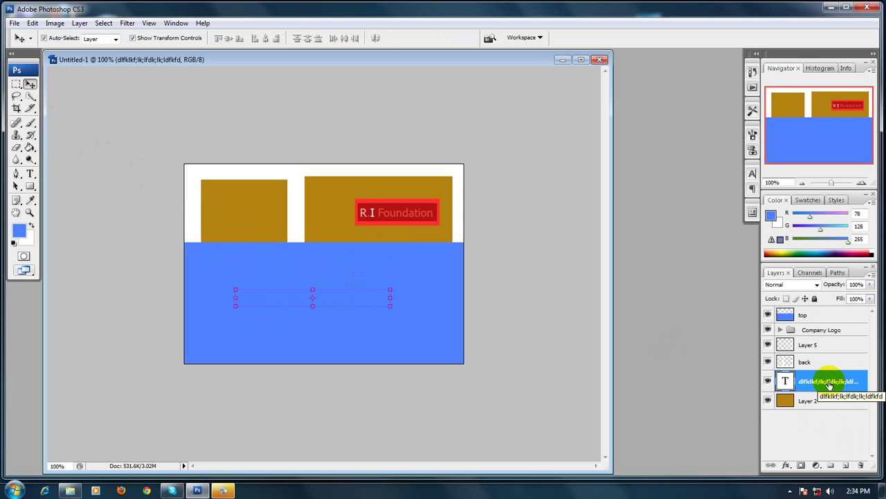
drag(830, 385, 809, 317)
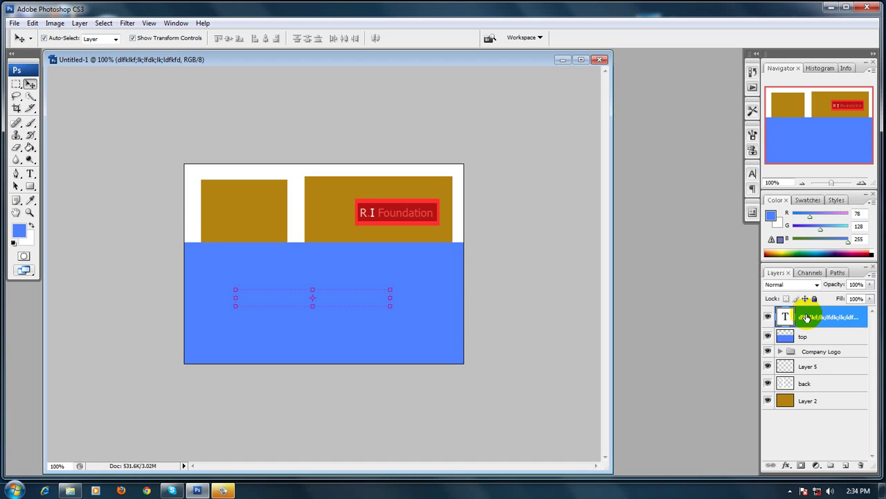
Change the text colour to a paler light blue that contrasts with the blue block
click(29, 175)
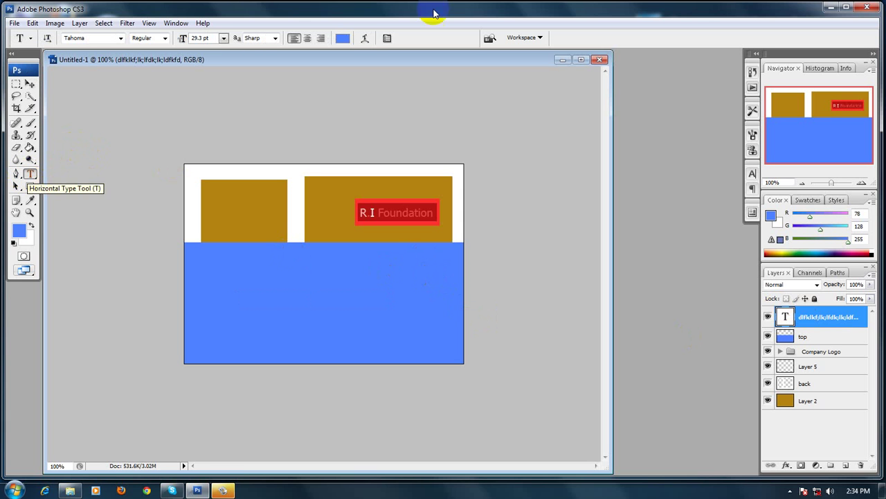
click(342, 39)
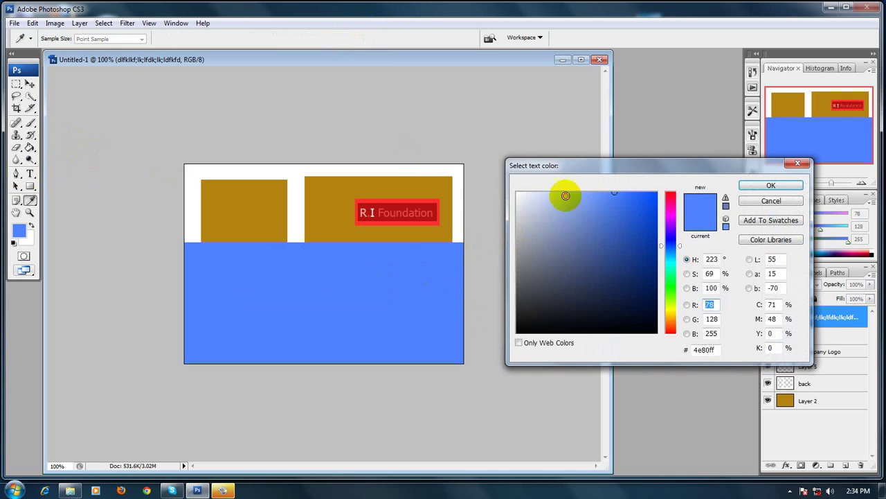
click(556, 192)
click(771, 186)
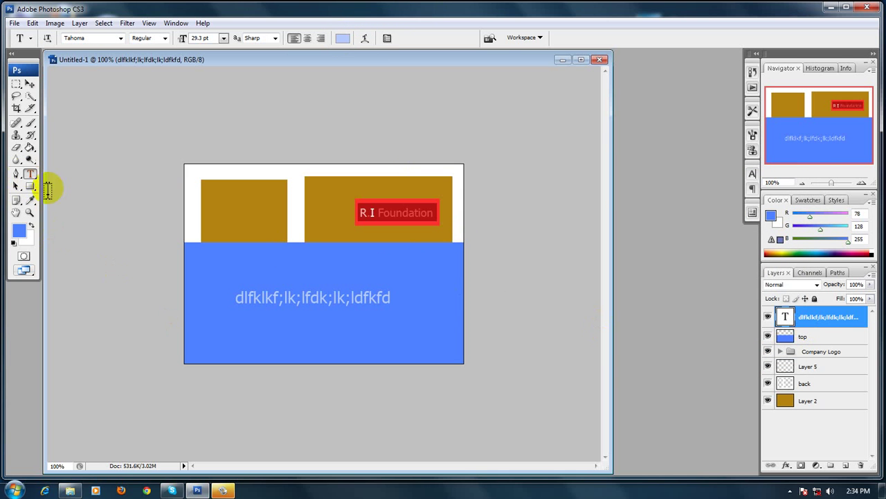
click(293, 303)
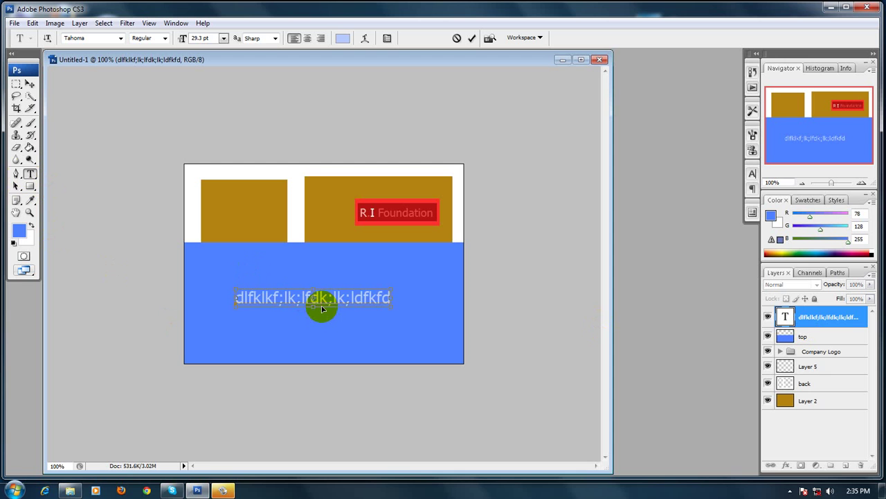
double_click(321, 308)
text(www)
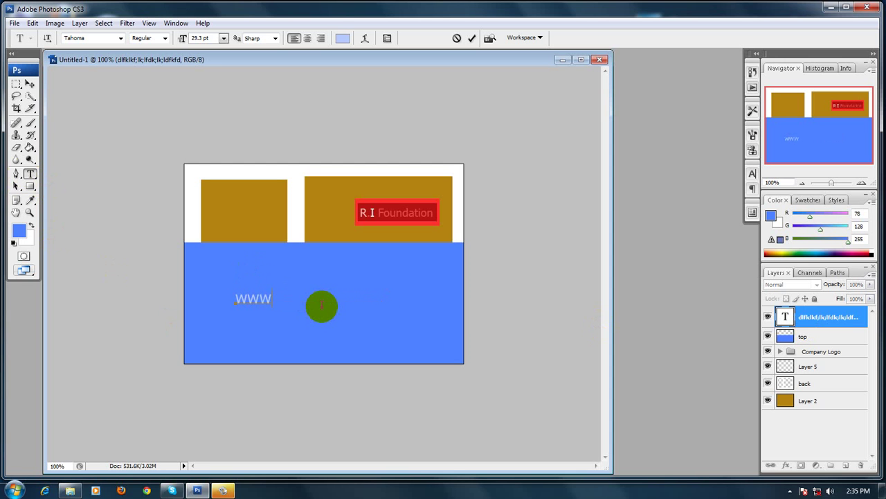
text(.ri-foundation)
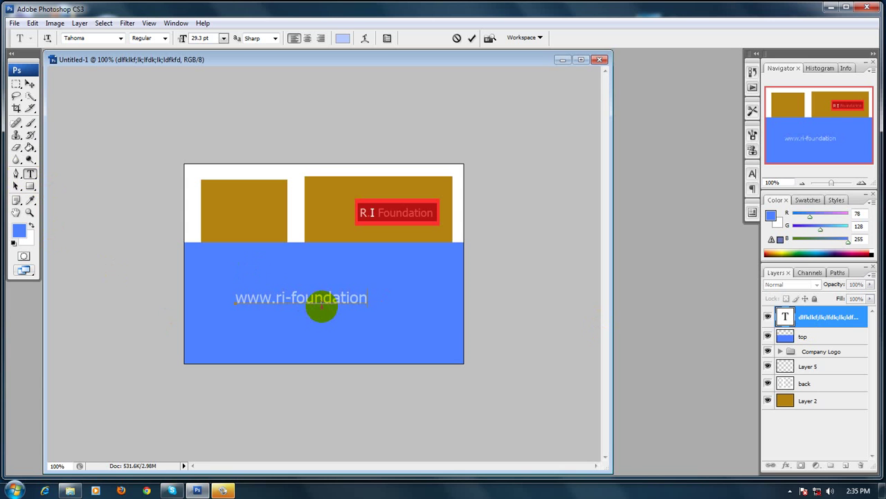
text(.com)
click(30, 83)
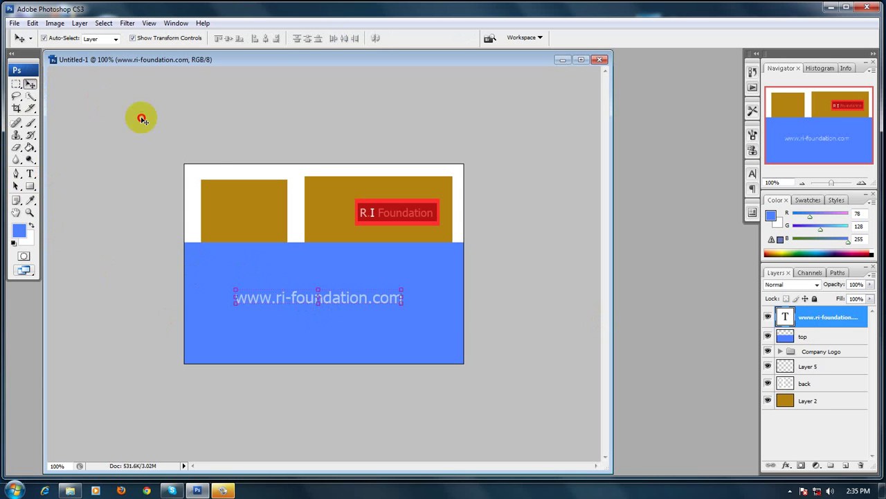